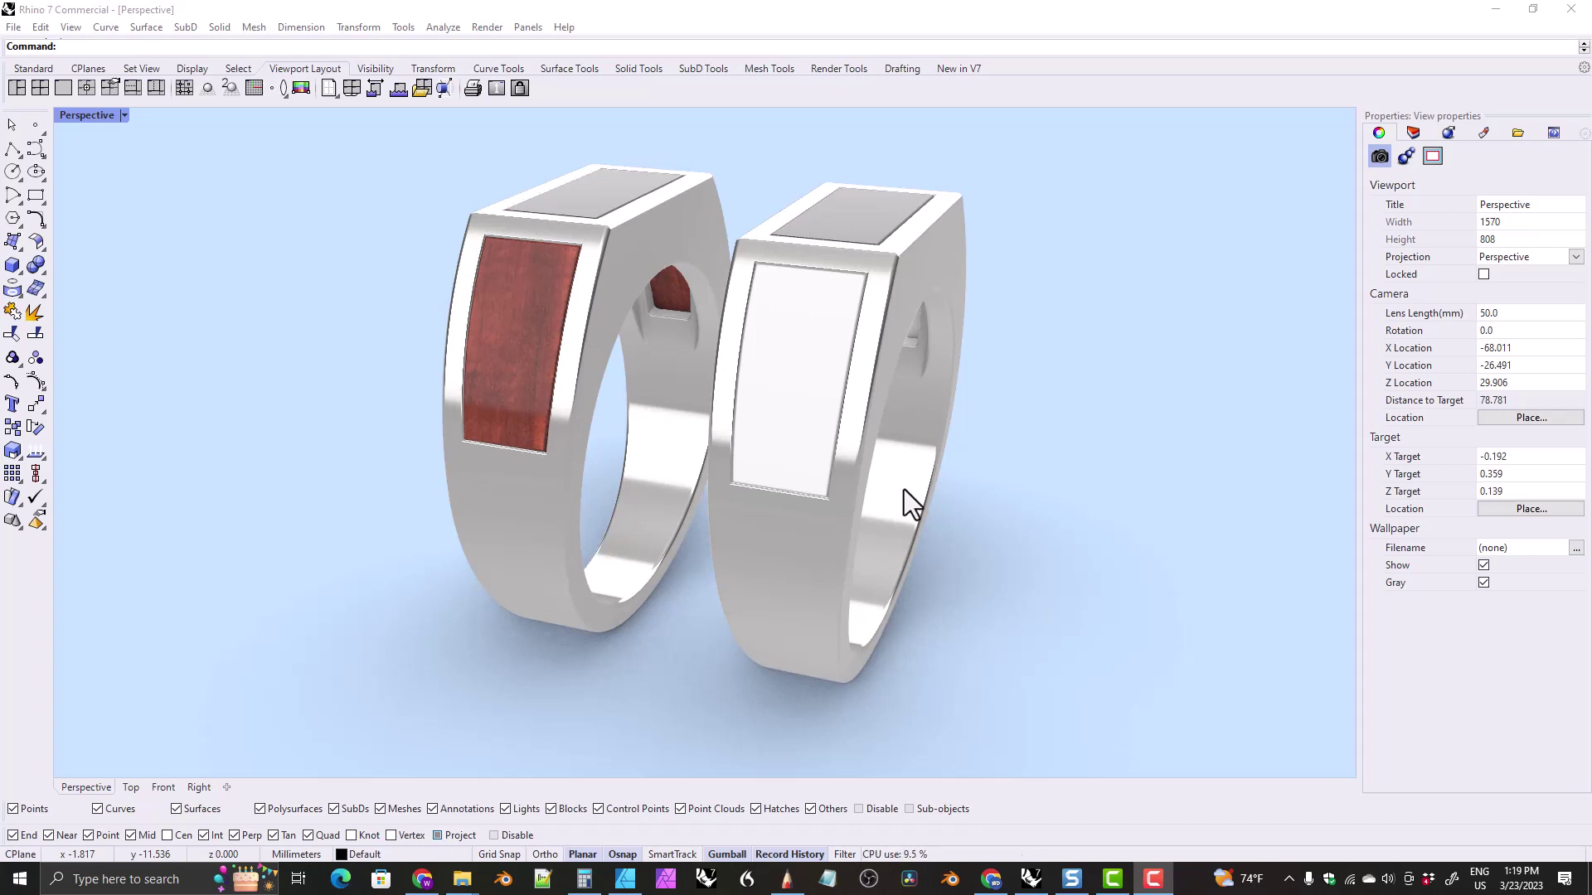
Step: Examine the side inlays of both rings and the Dark Wood material settings of the wooden inlay
right_click_drag(470, 421, 674, 346)
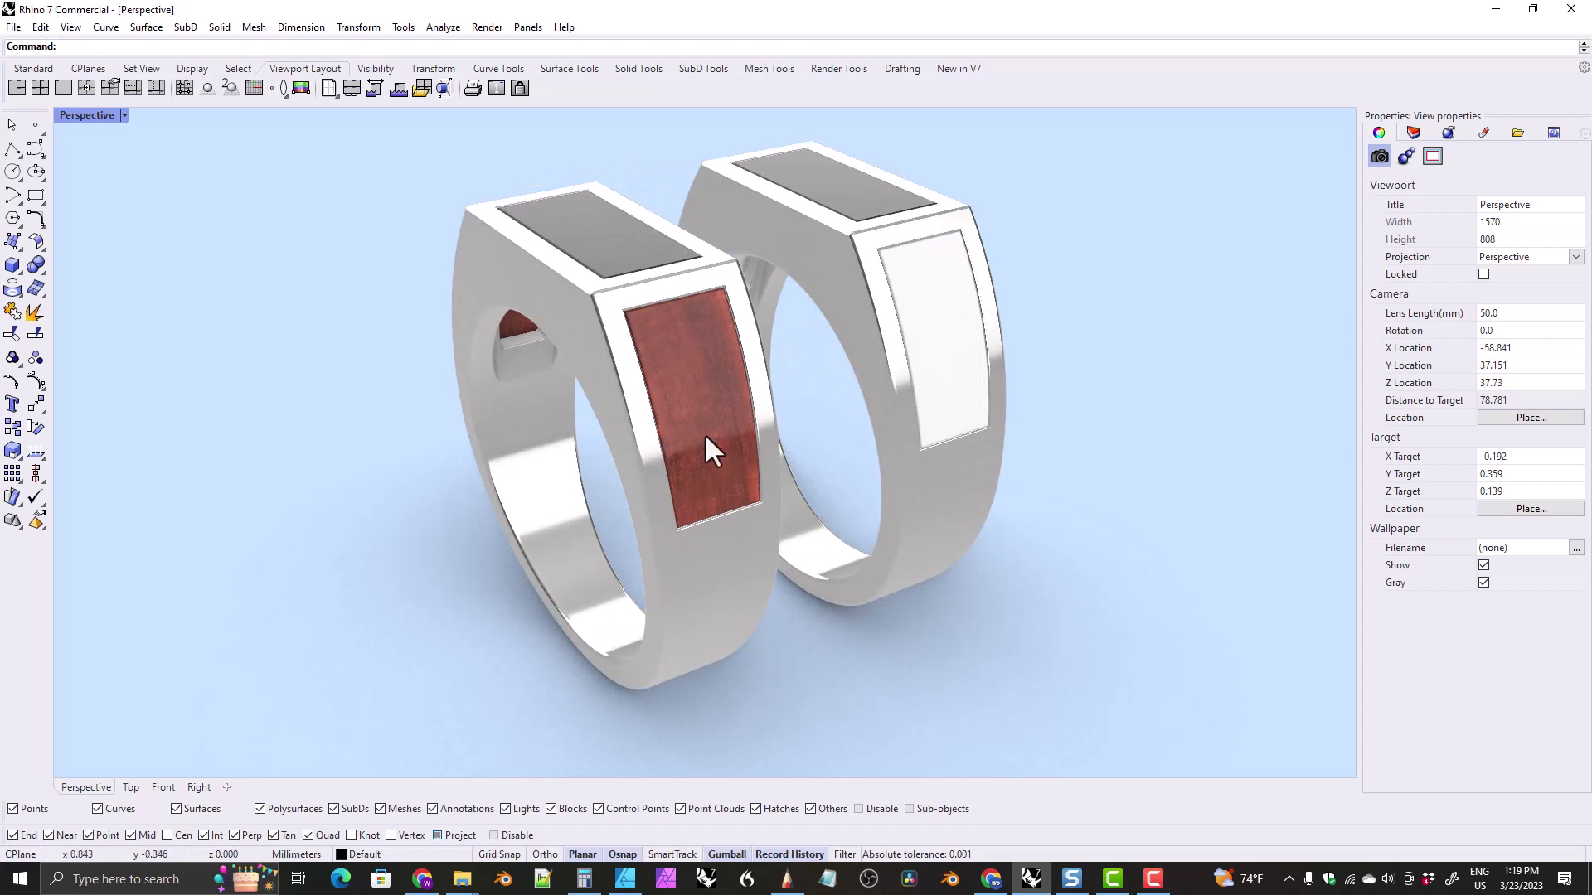
right_click_drag(706, 437, 512, 316)
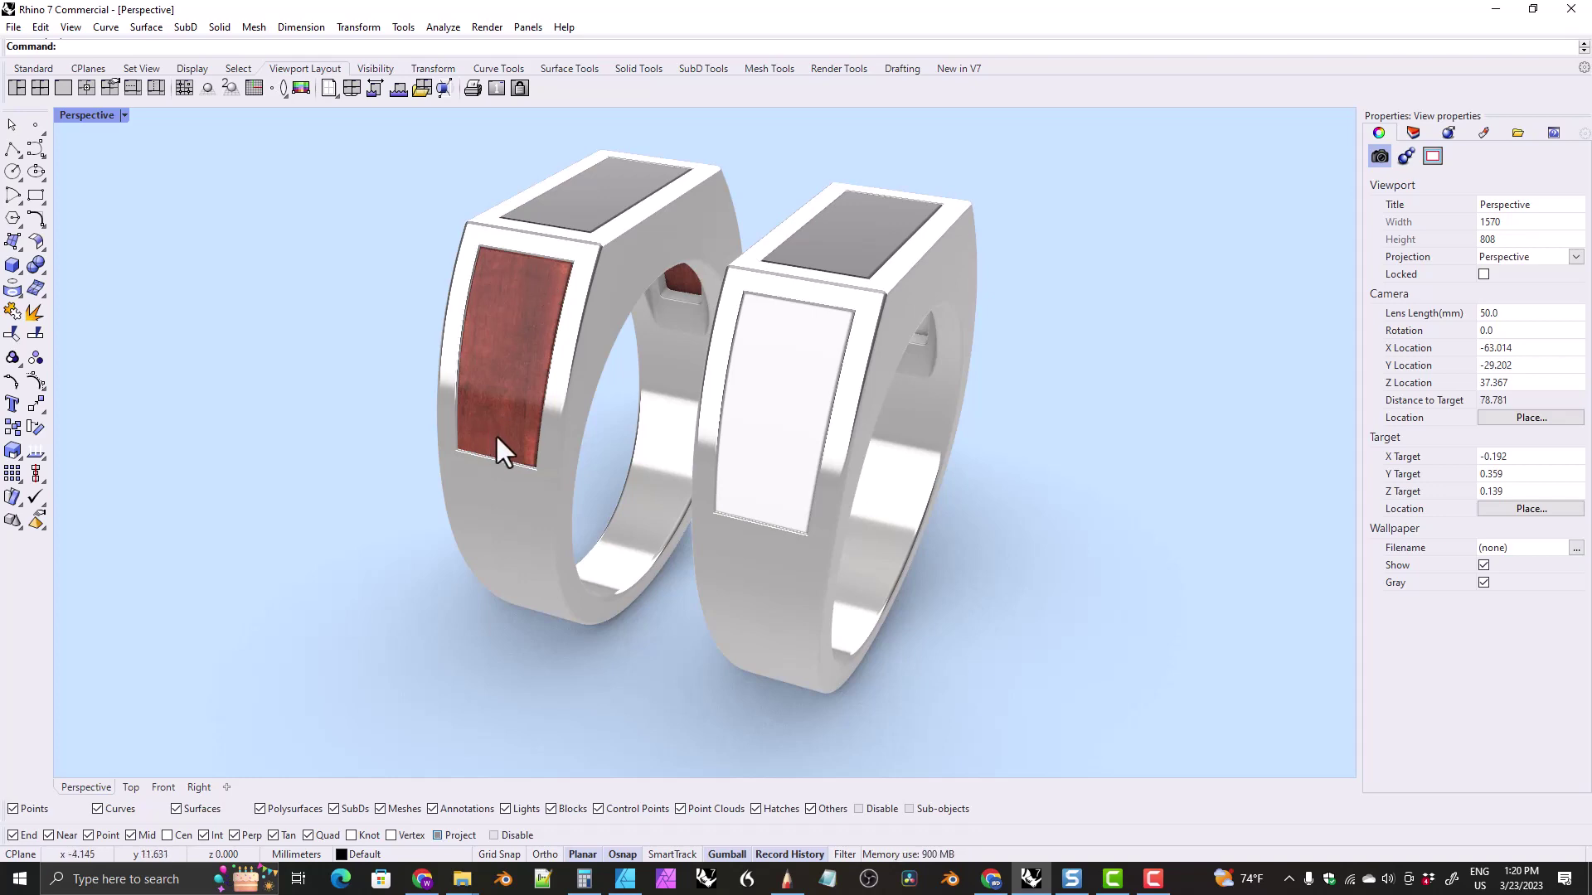
left_click(526, 315)
left_click(1433, 158)
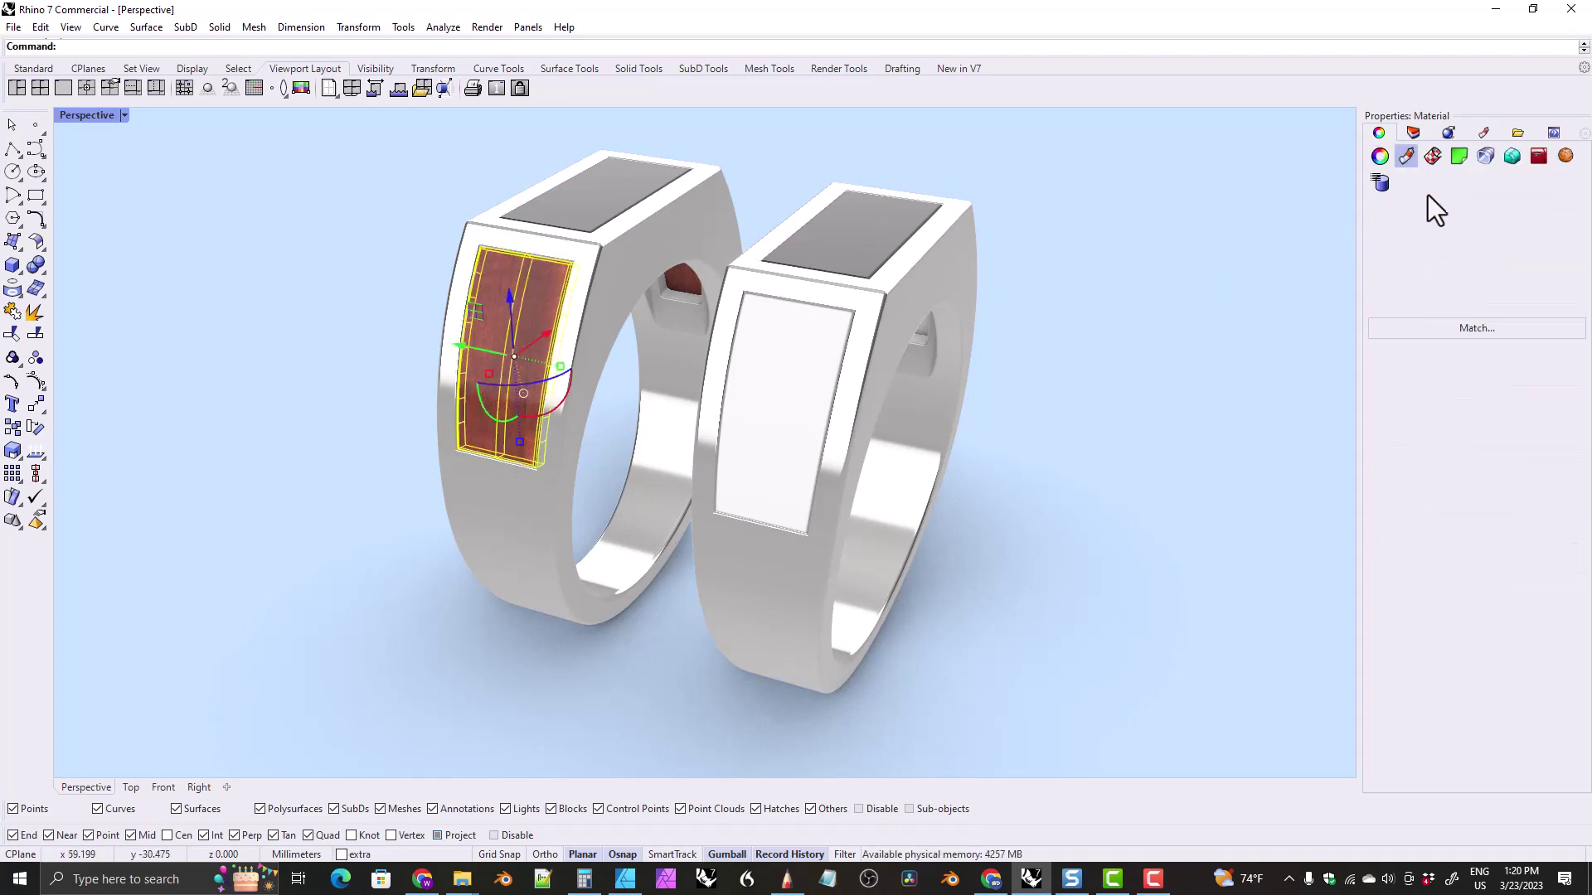
left_click(1484, 133)
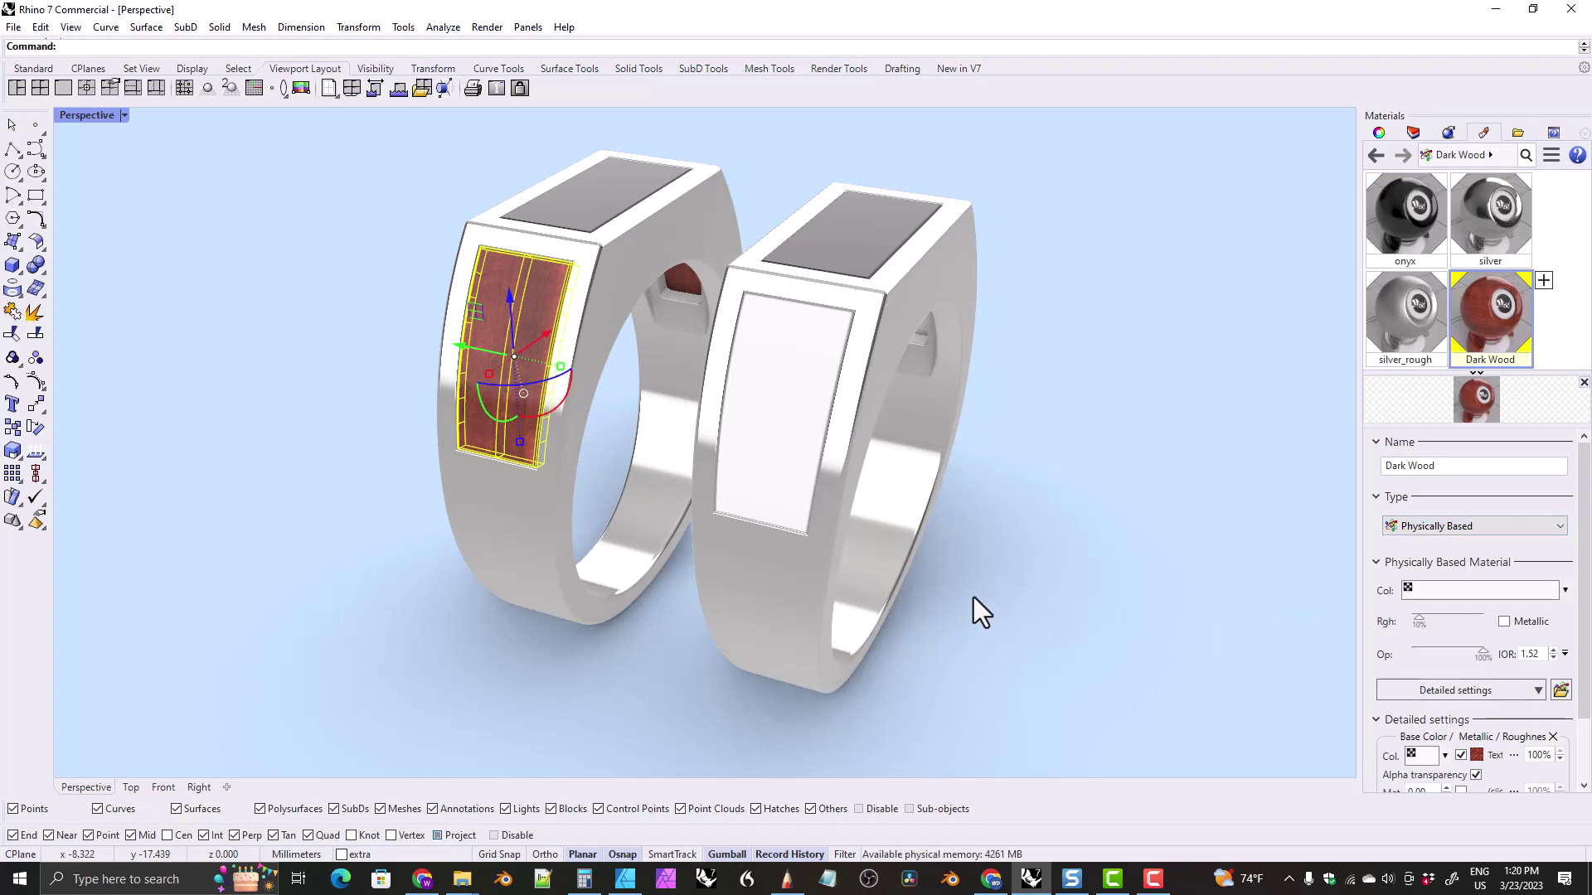
left_click(1037, 488)
right_click_drag(898, 561, 834, 448)
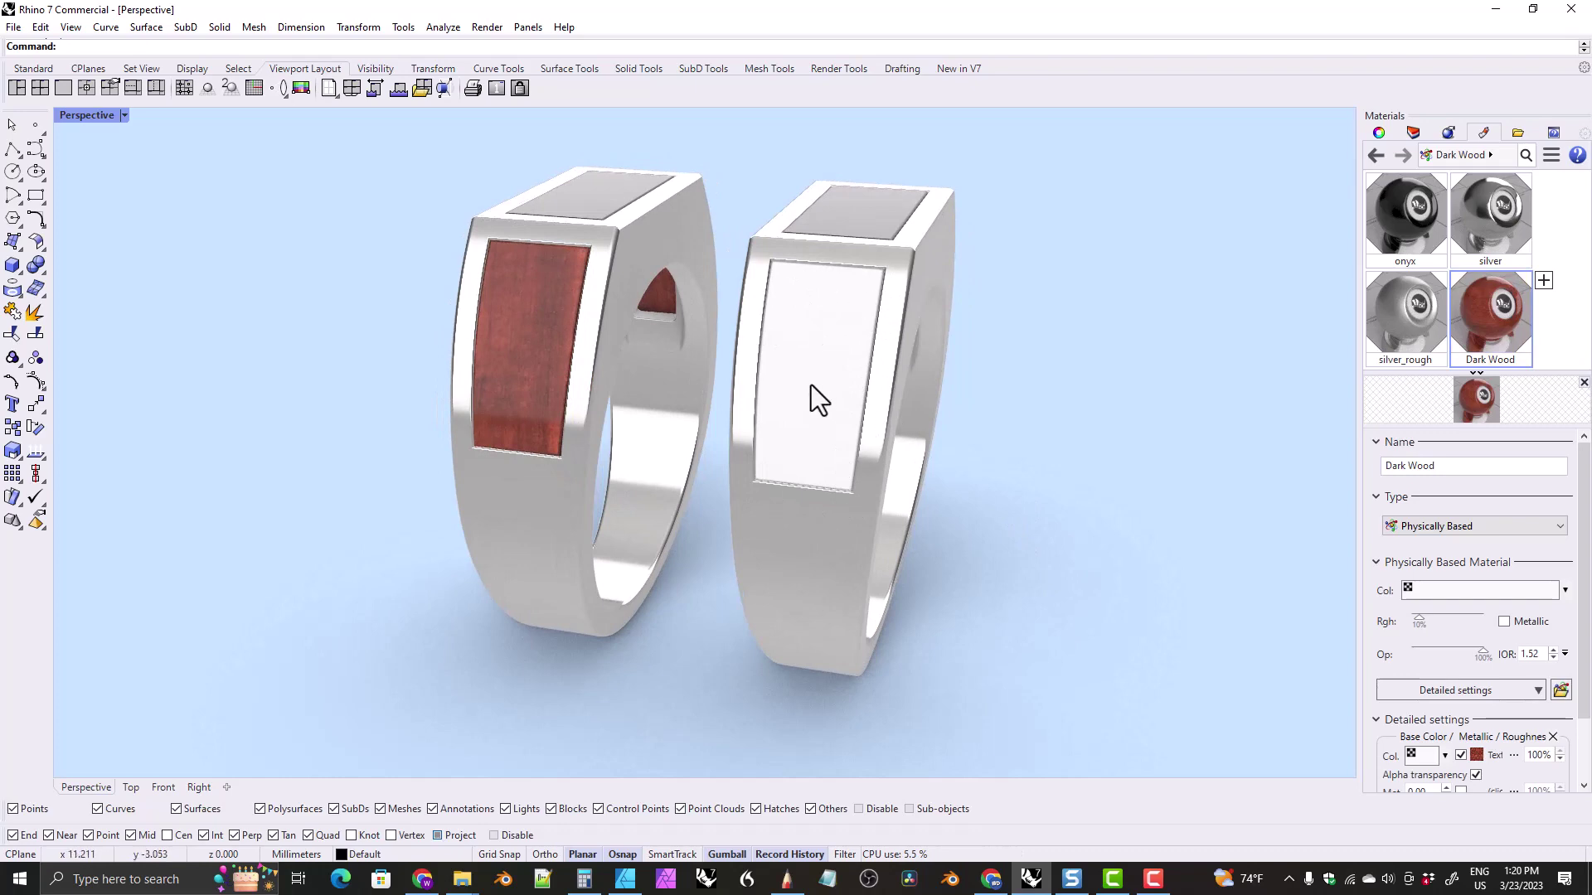
right_click_drag(806, 370, 953, 406)
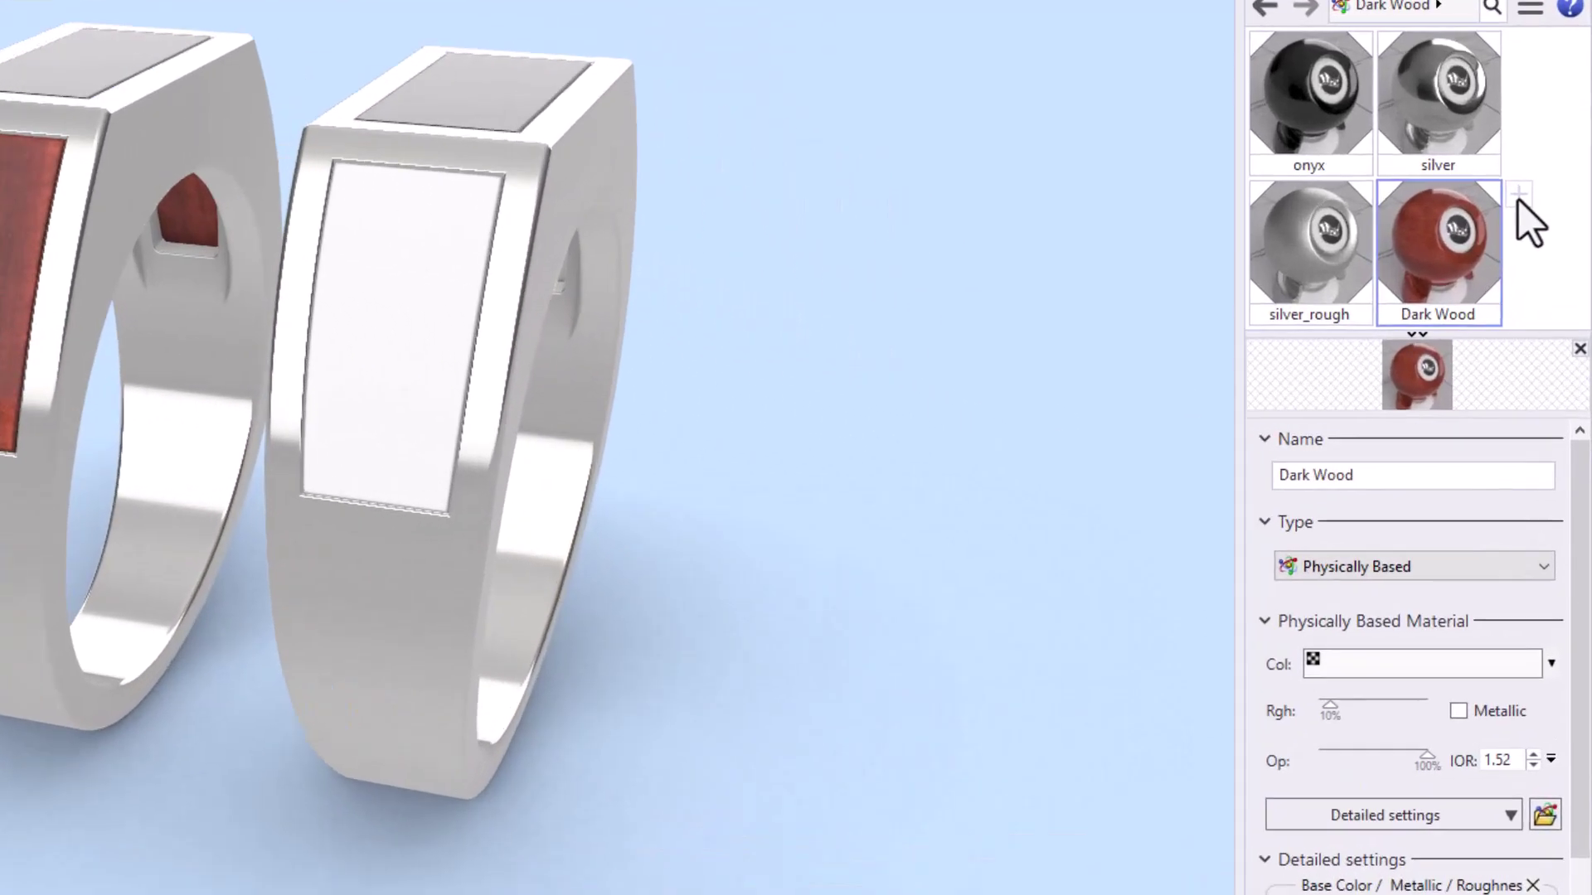
Step: Create a new material of type Custom and name it Dark Wood 2
left_click(1519, 196)
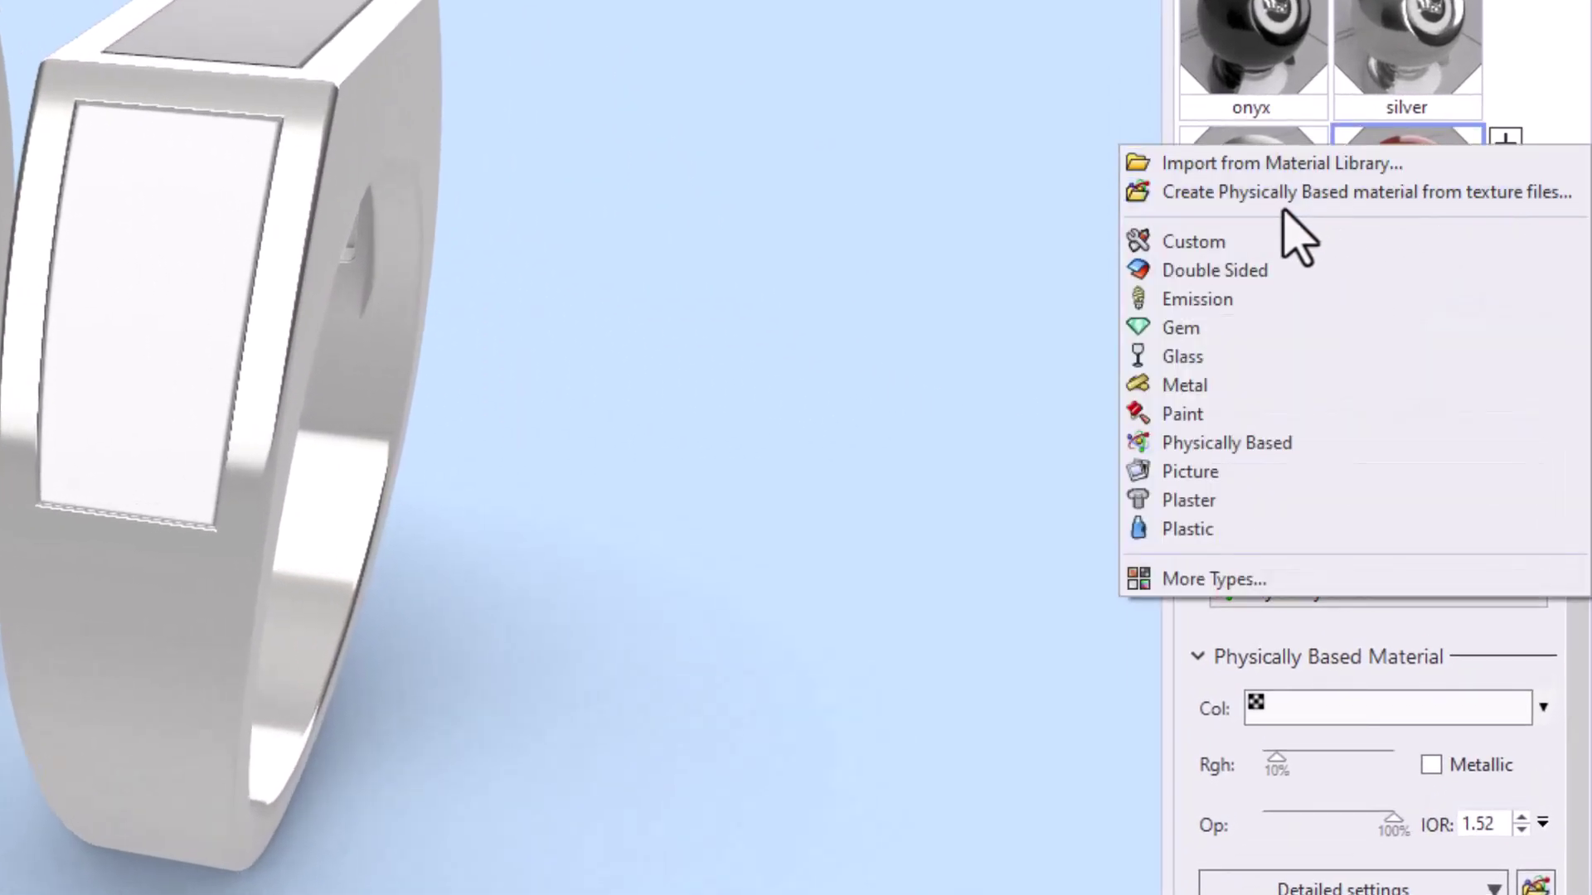
left_click(1212, 244)
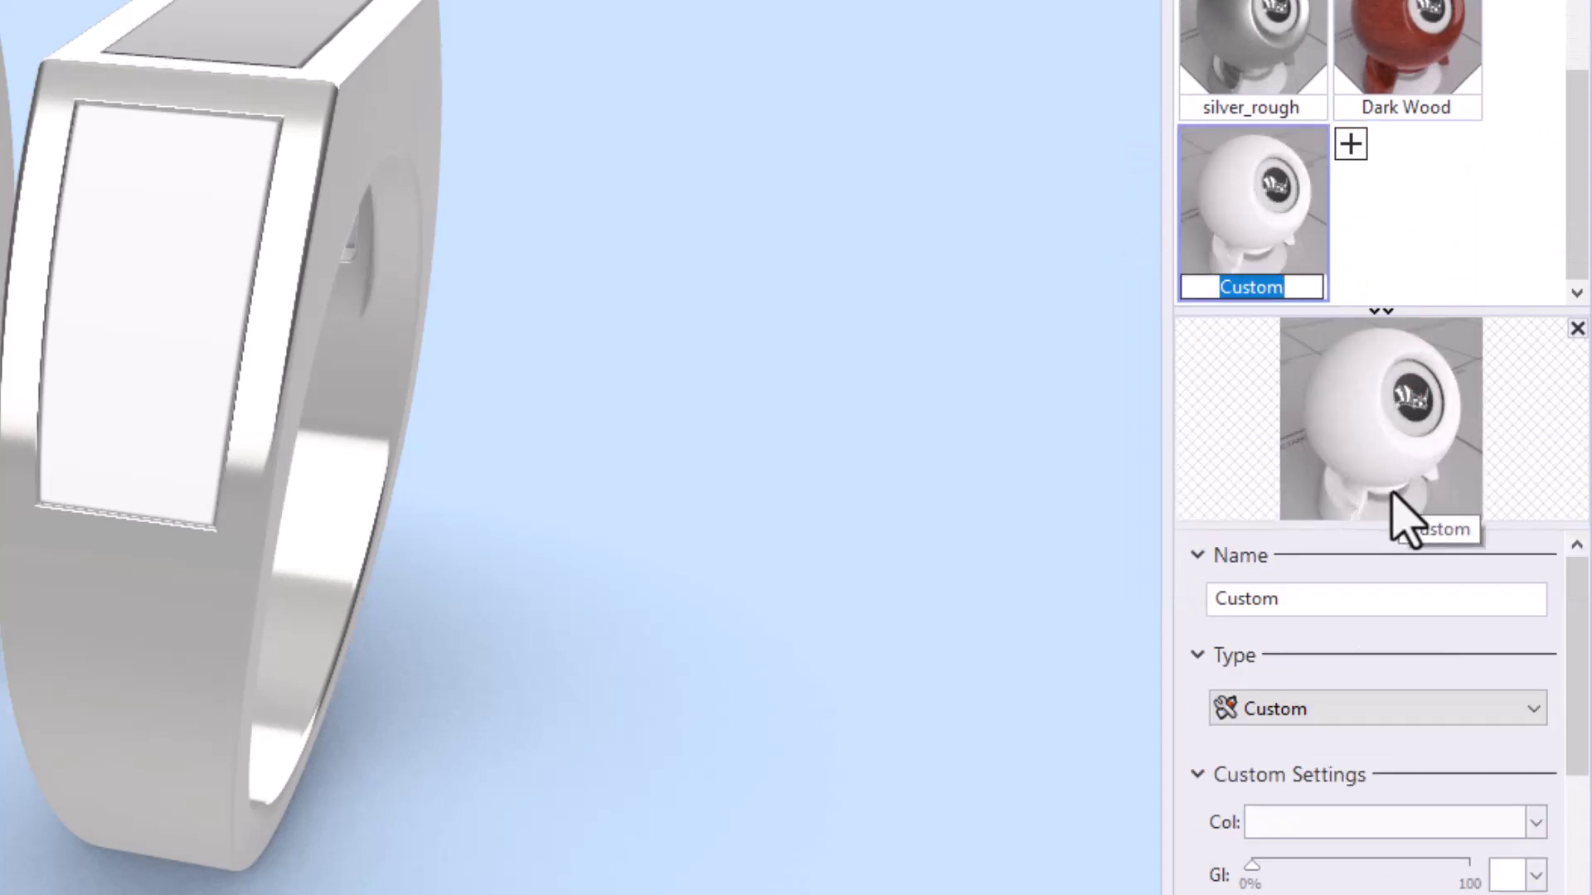
left_click(1298, 603)
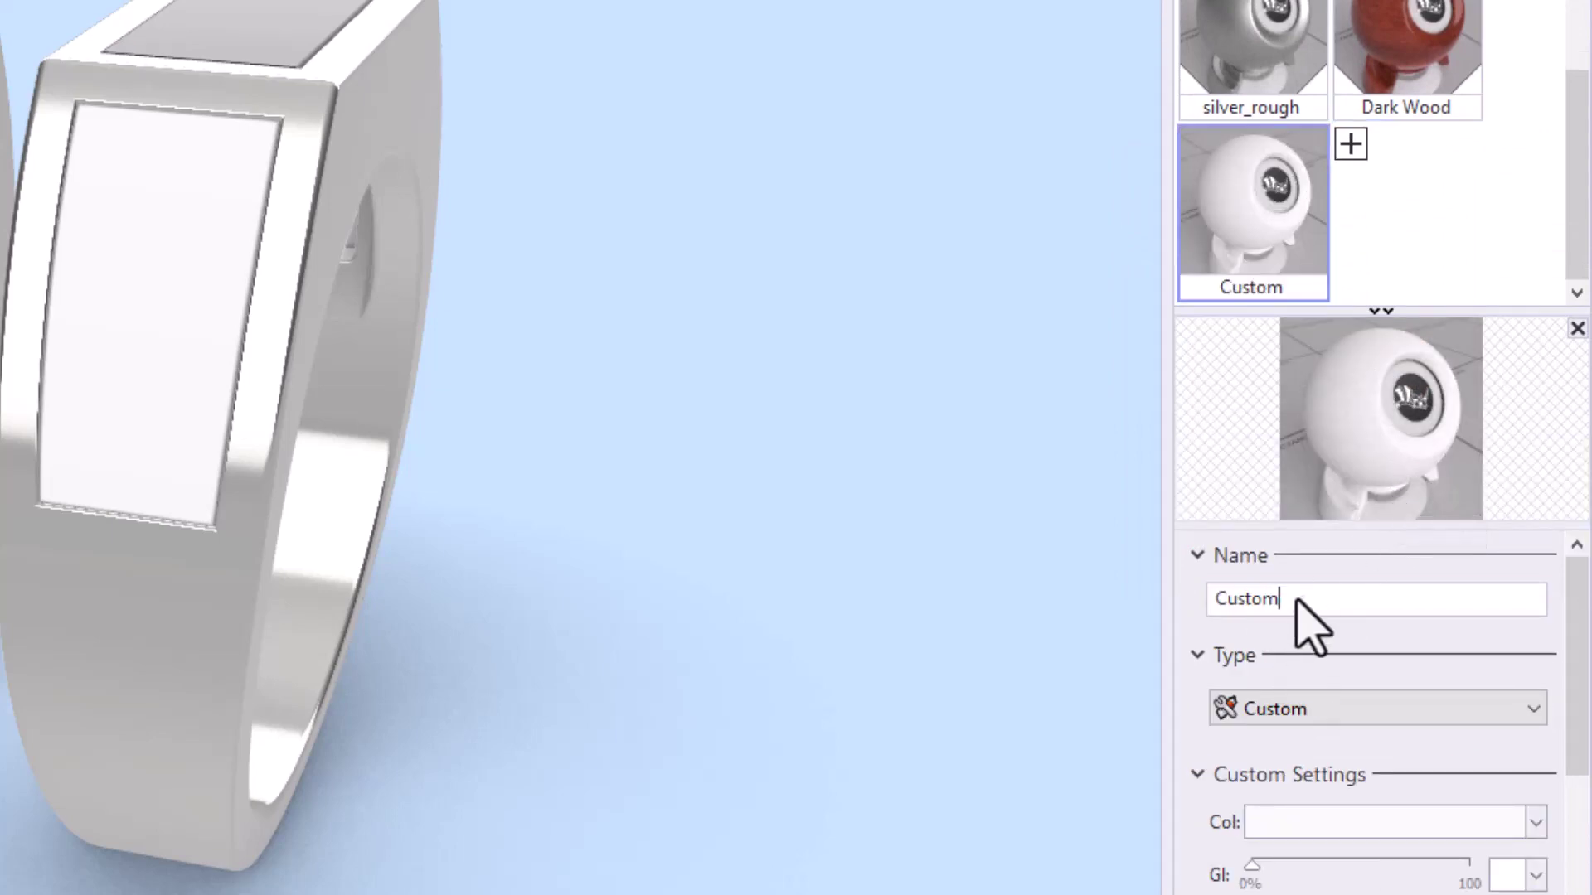
key("ctrl+a")
type("D")
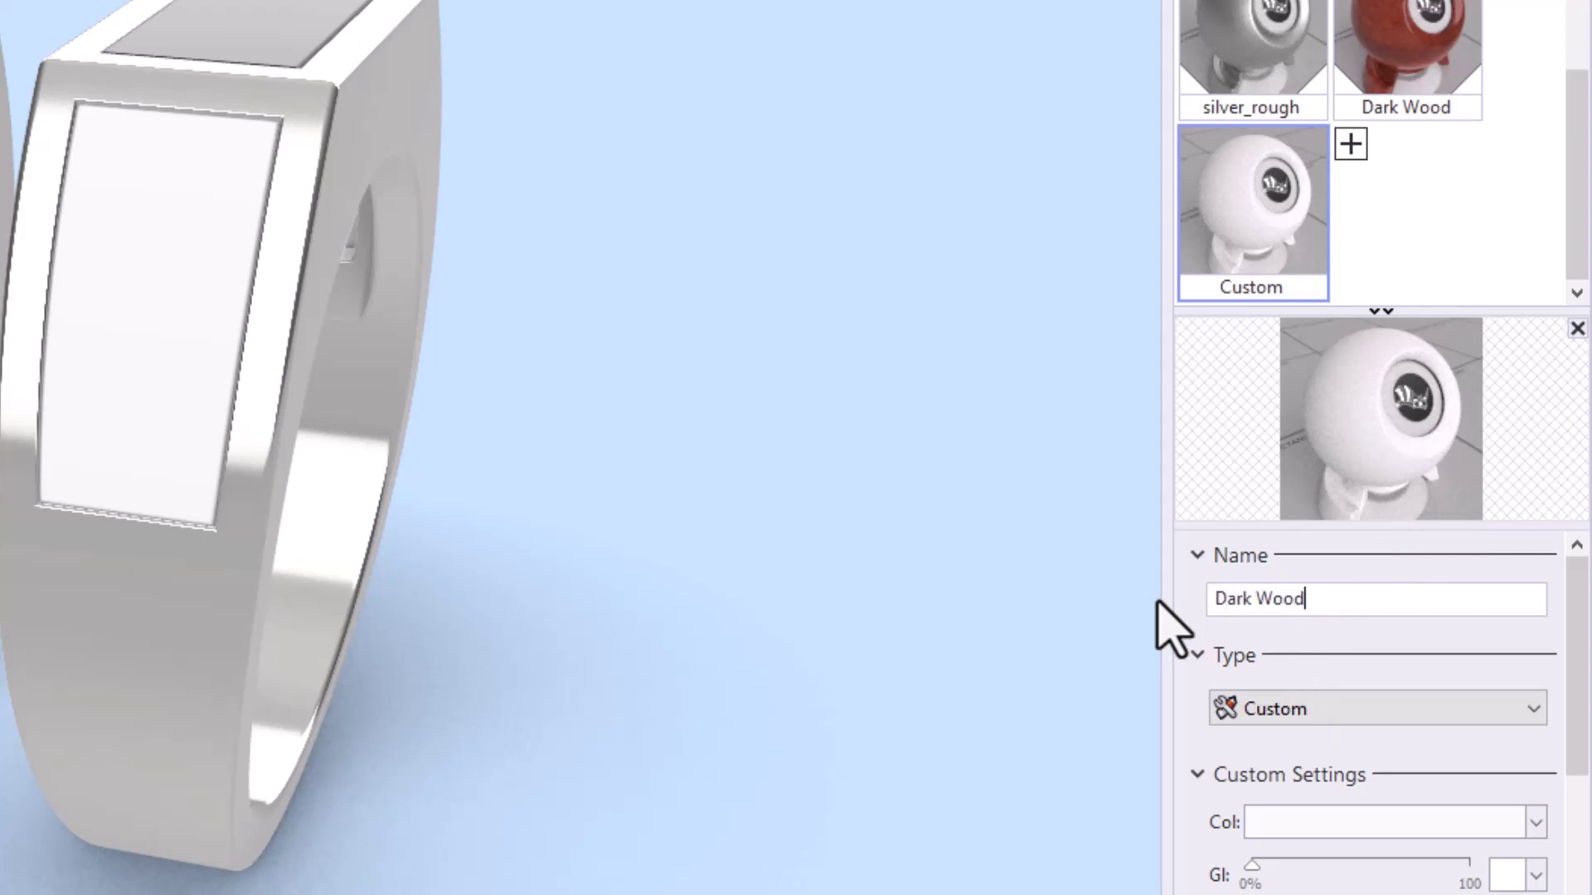
key("Return")
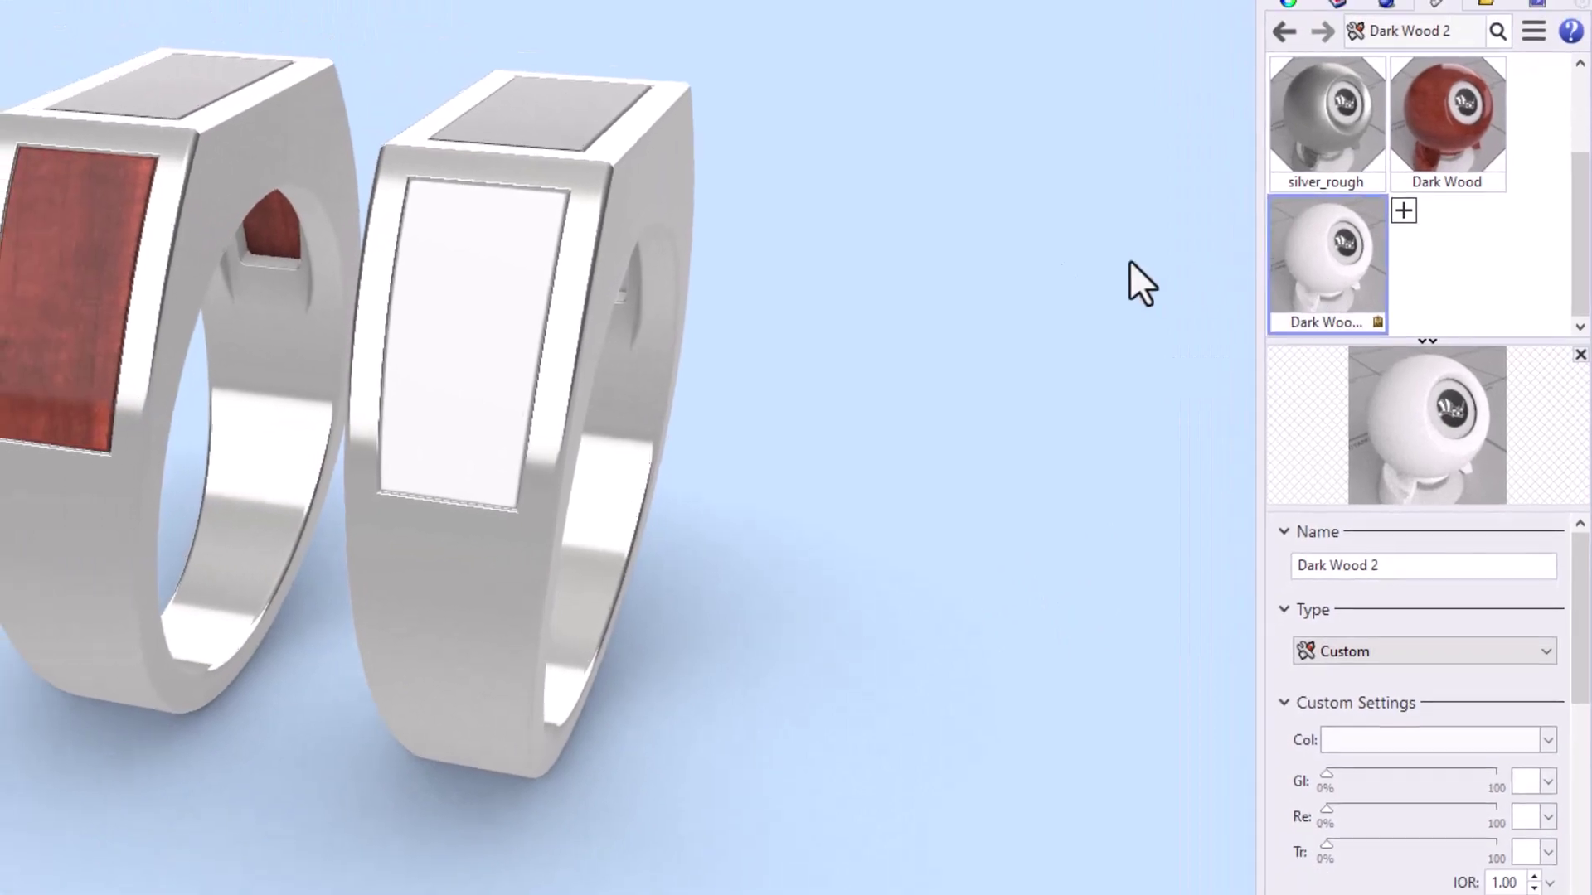
Step: Assign the Dark Wood 2 material to the white inlays on both sides of the second ring
left_click_drag(1326, 257, 489, 304)
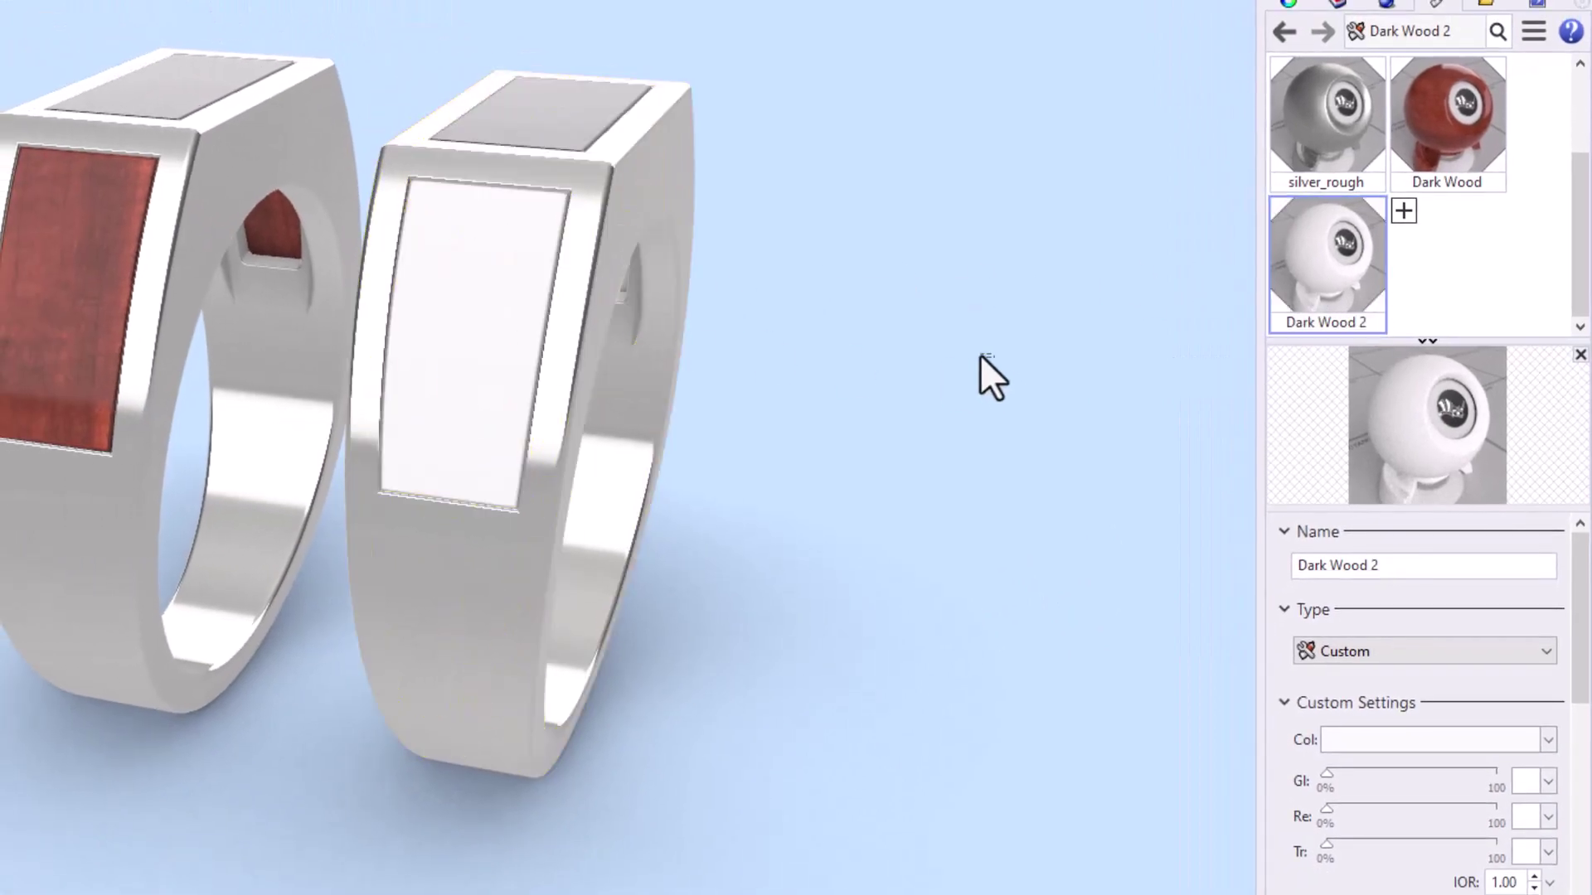
right_click_drag(981, 373, 878, 364)
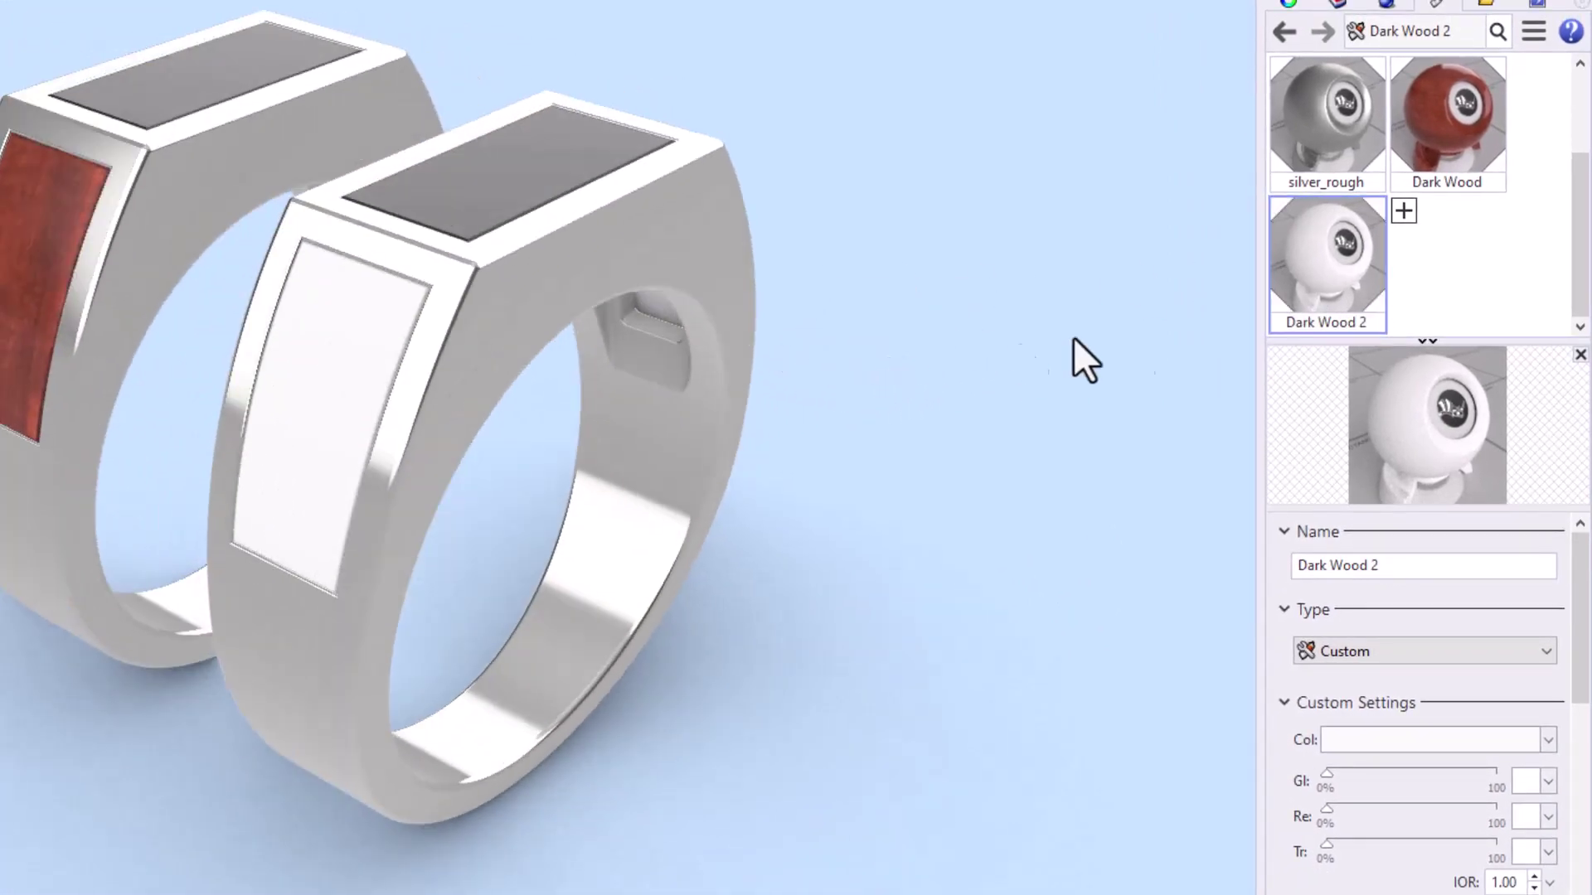
right_click_drag(1077, 356, 713, 369)
left_click_drag(1284, 266, 385, 383)
right_click_drag(385, 383, 414, 435)
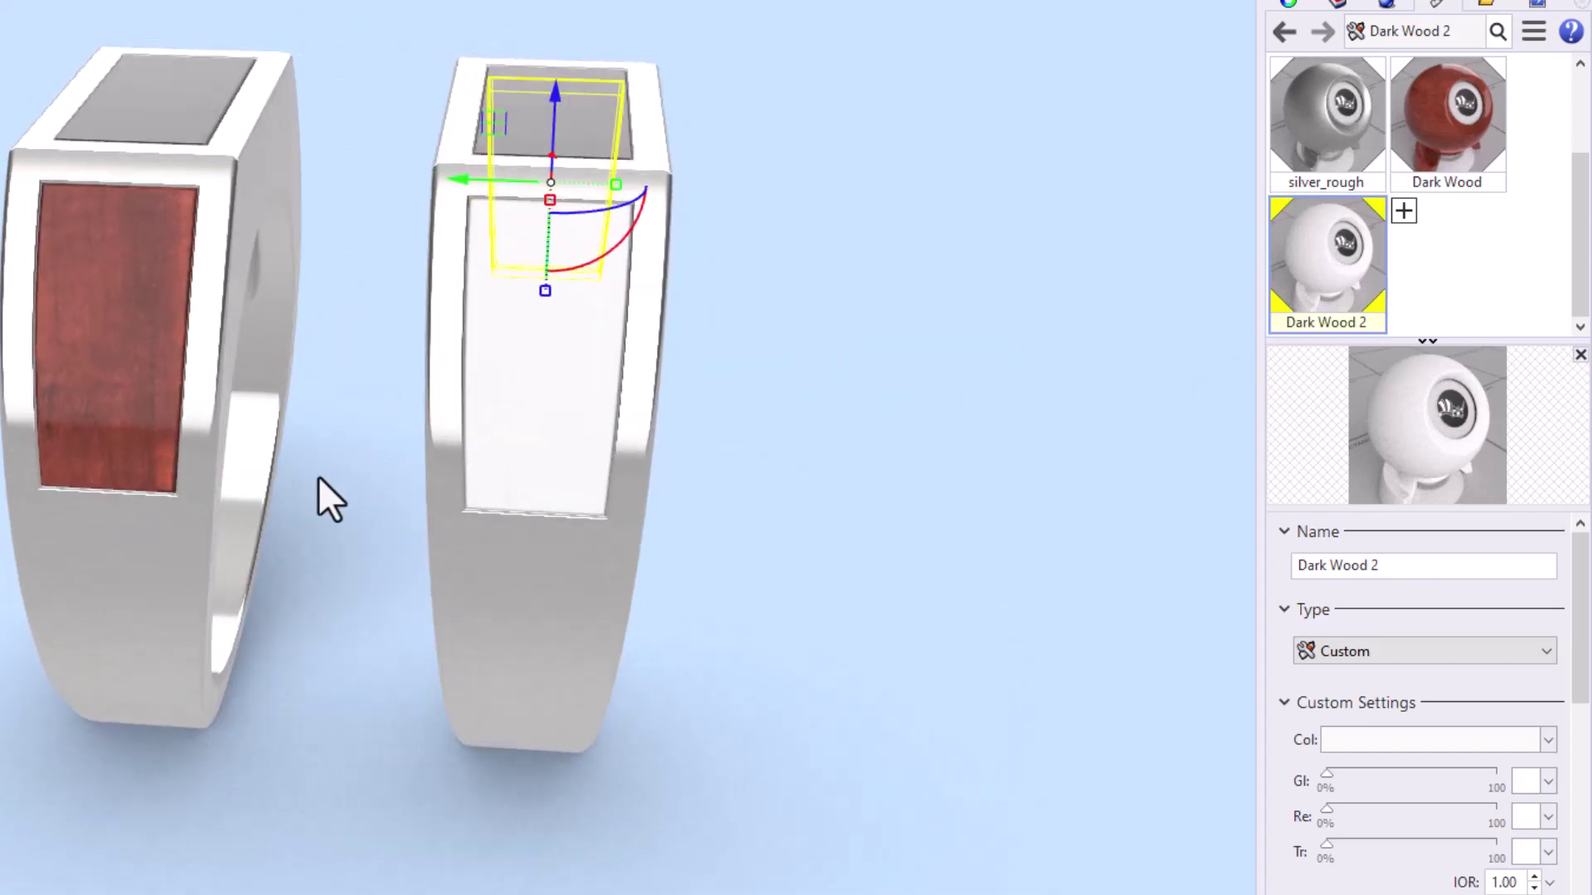
left_click(320, 490)
right_click_drag(320, 490, 416, 551)
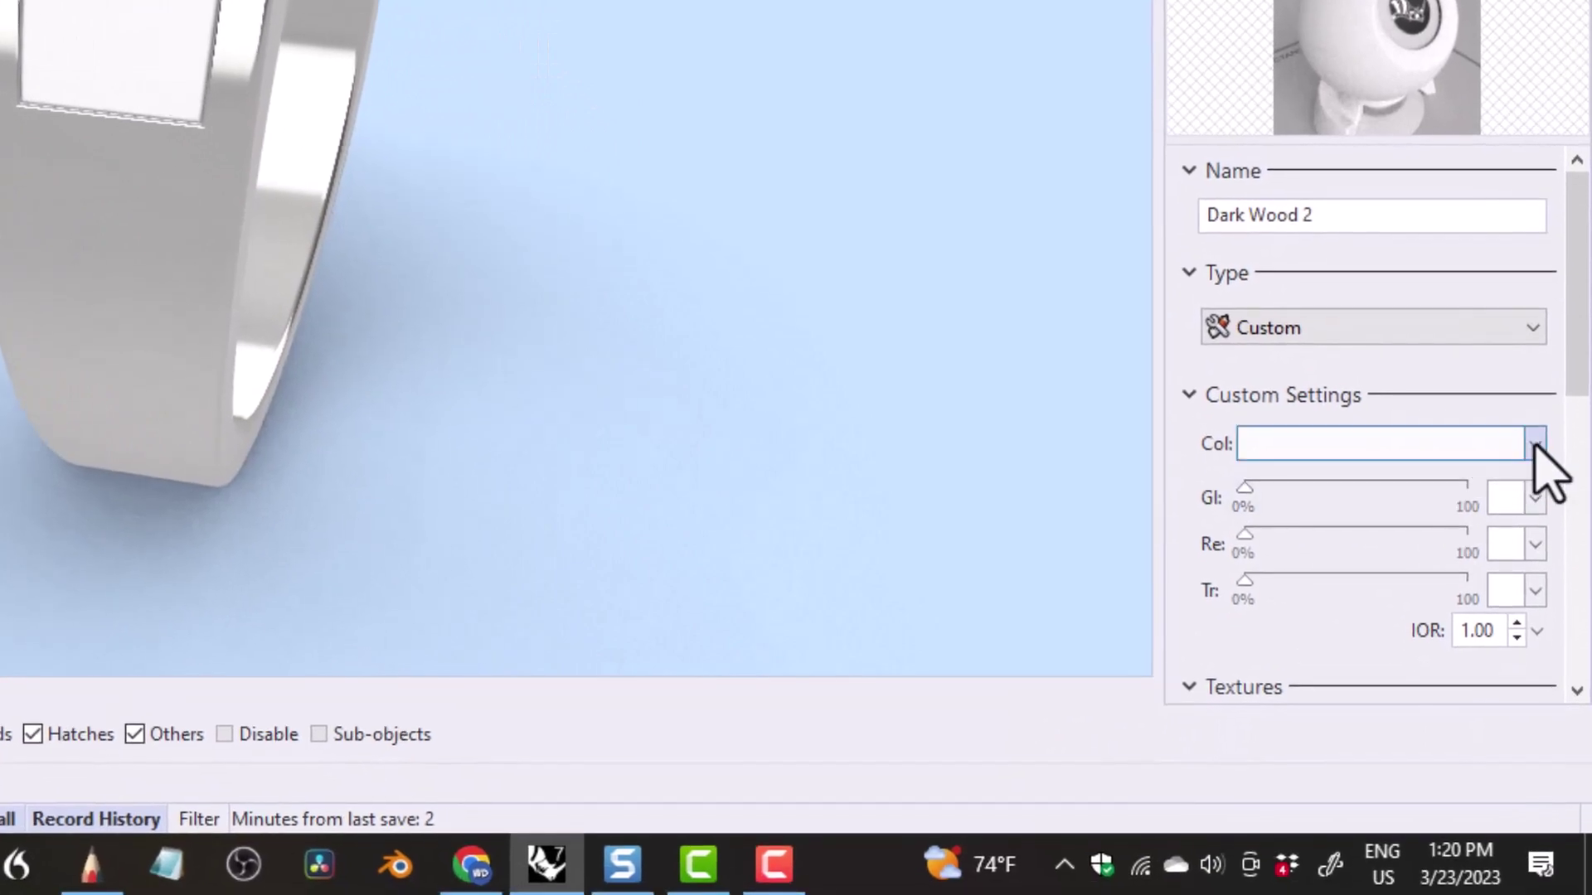
Step: Assign the texture TexturesCom_WoodFine0011_seamless_S.jpg to the color of Dark Wood 2 and compare the inlays of both rings
left_click(1534, 445)
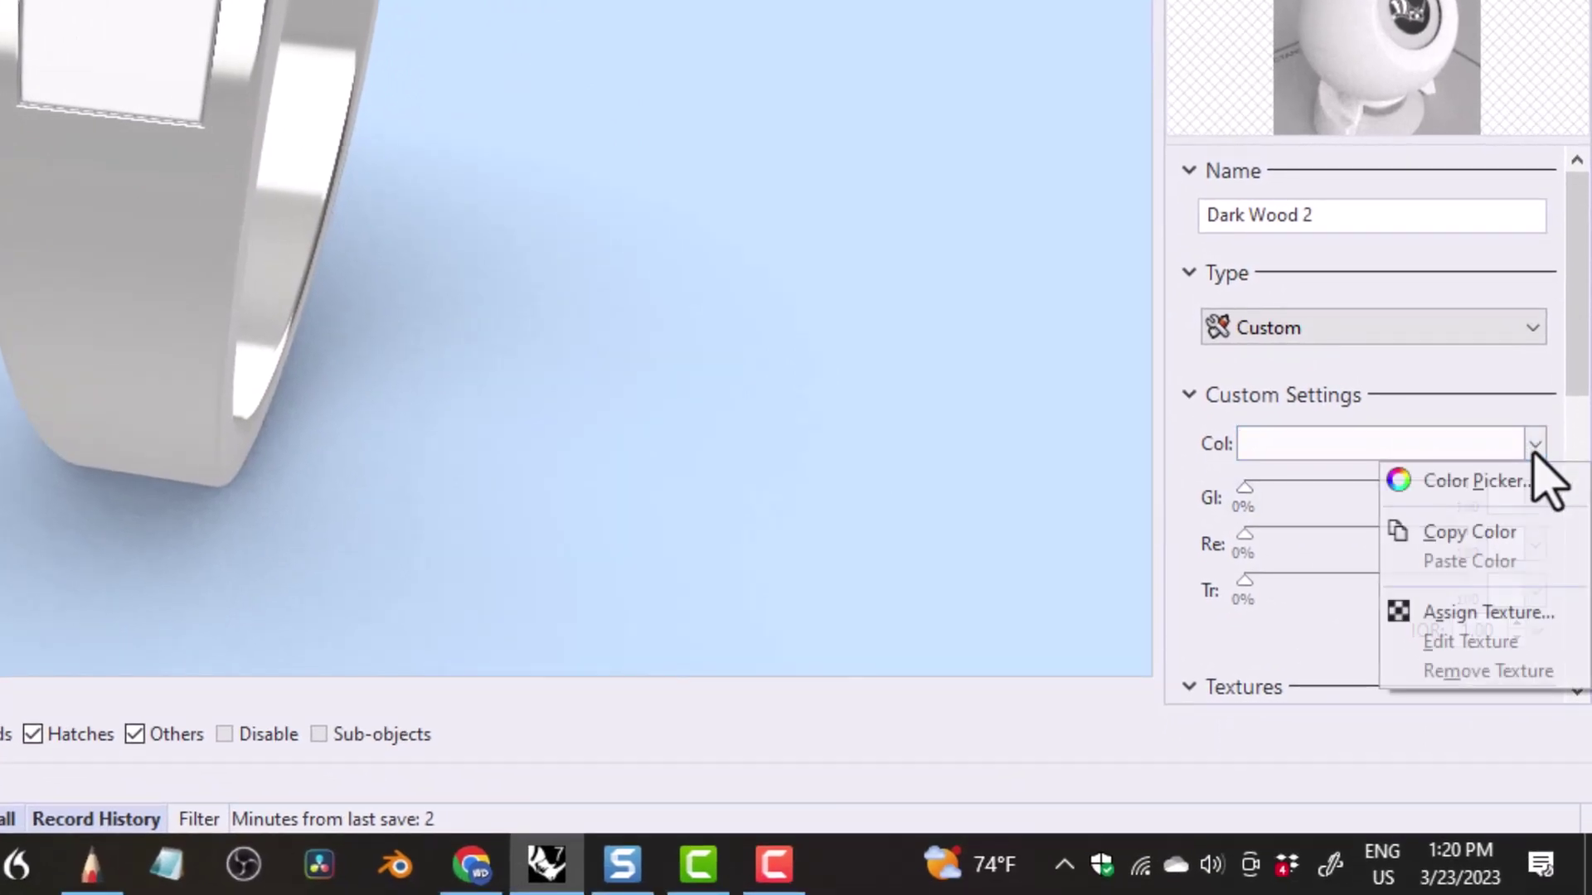
left_click(1443, 620)
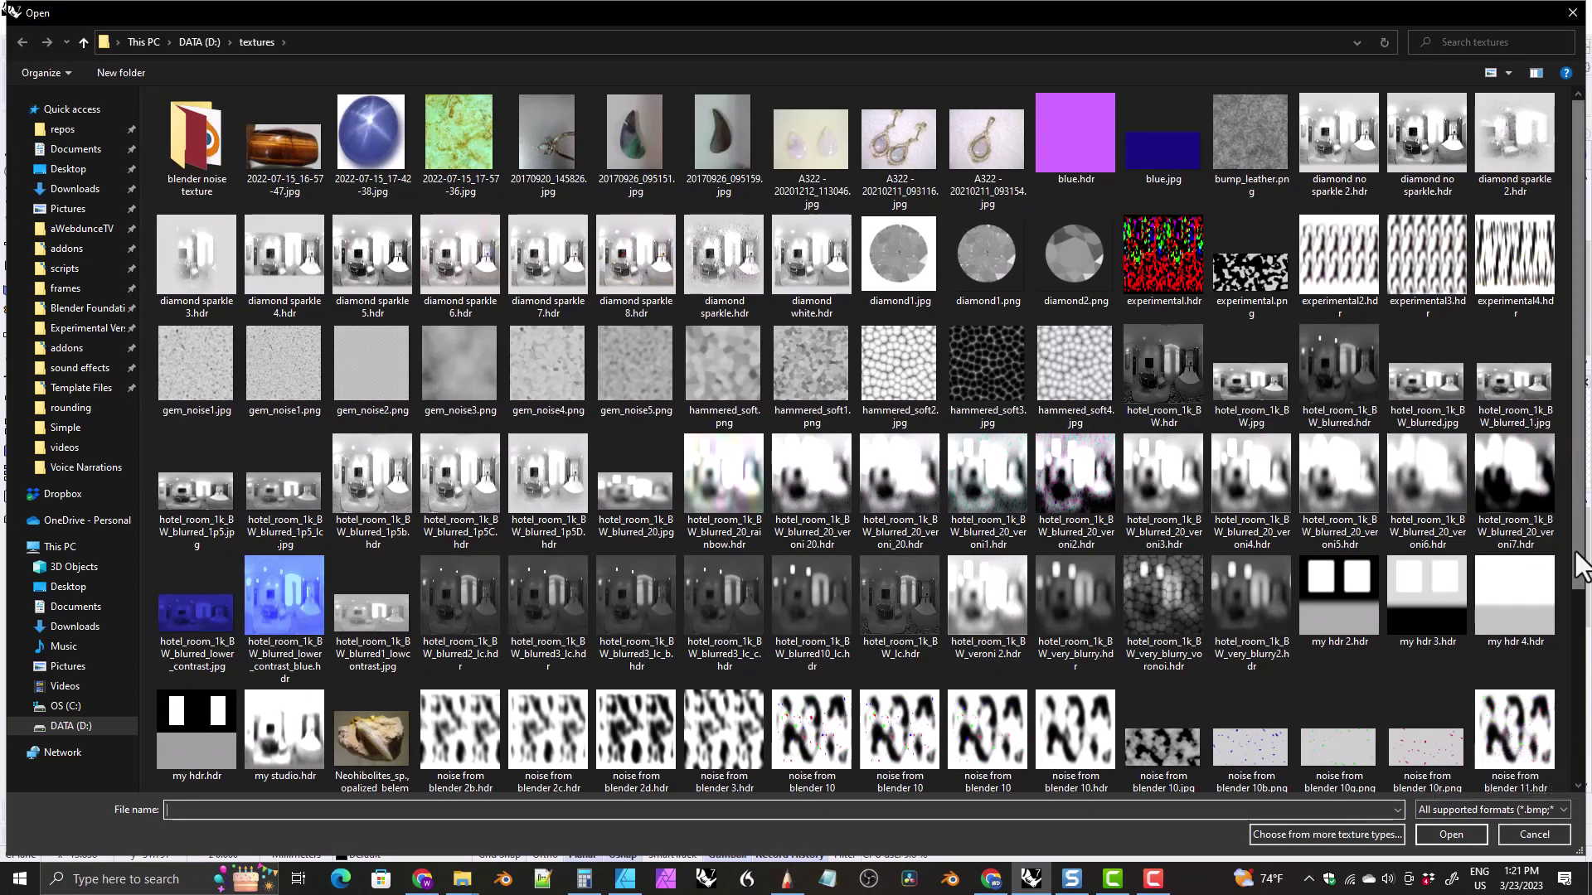
left_click_drag(1578, 564, 1579, 787)
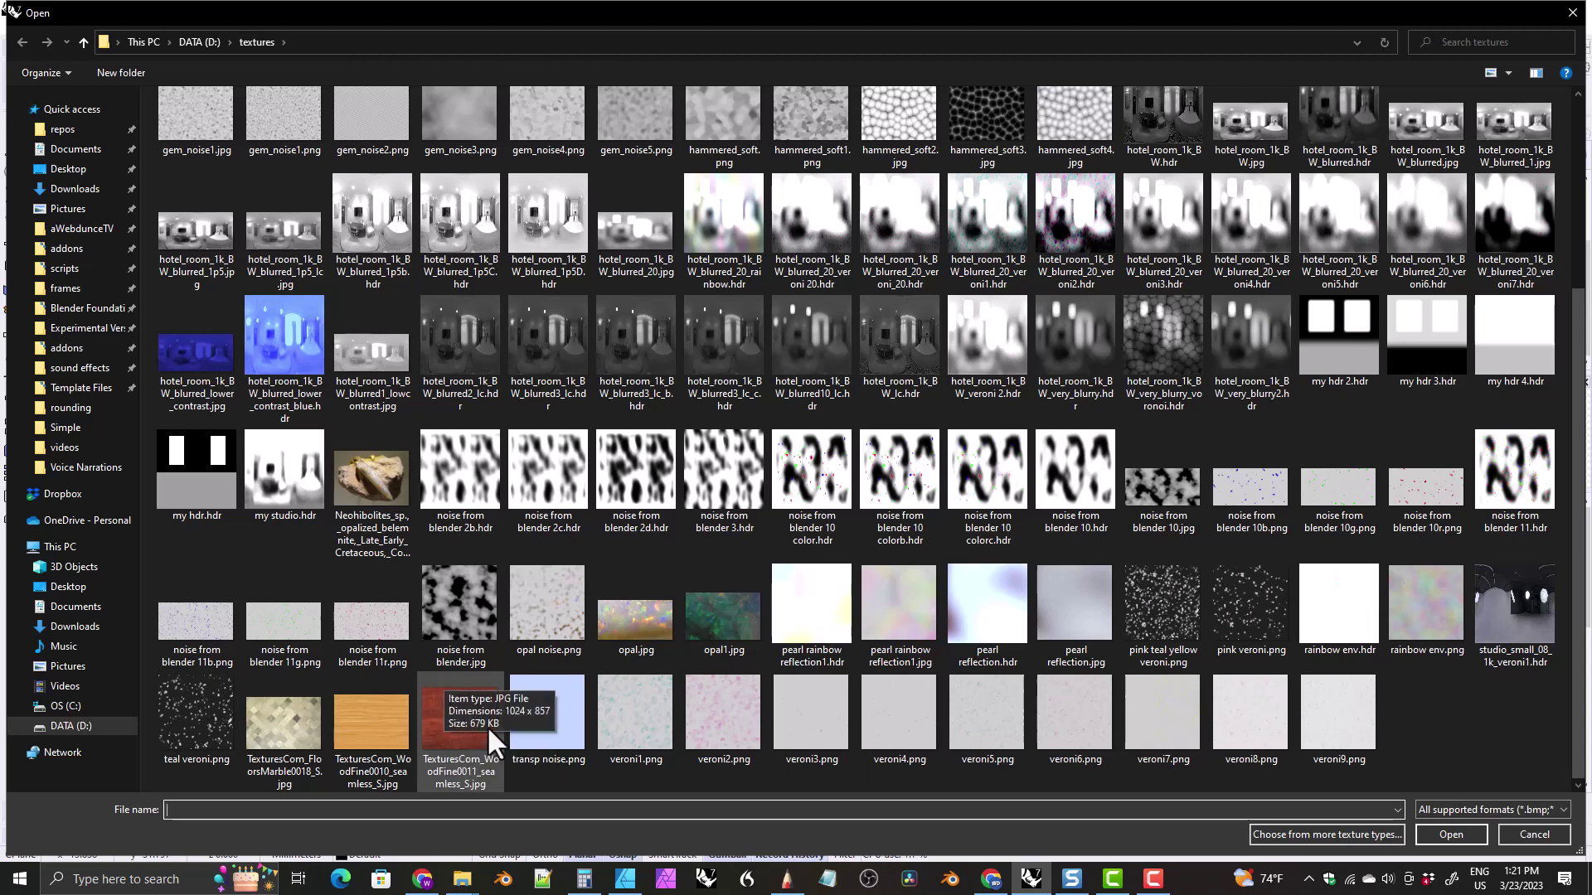
left_click(436, 738)
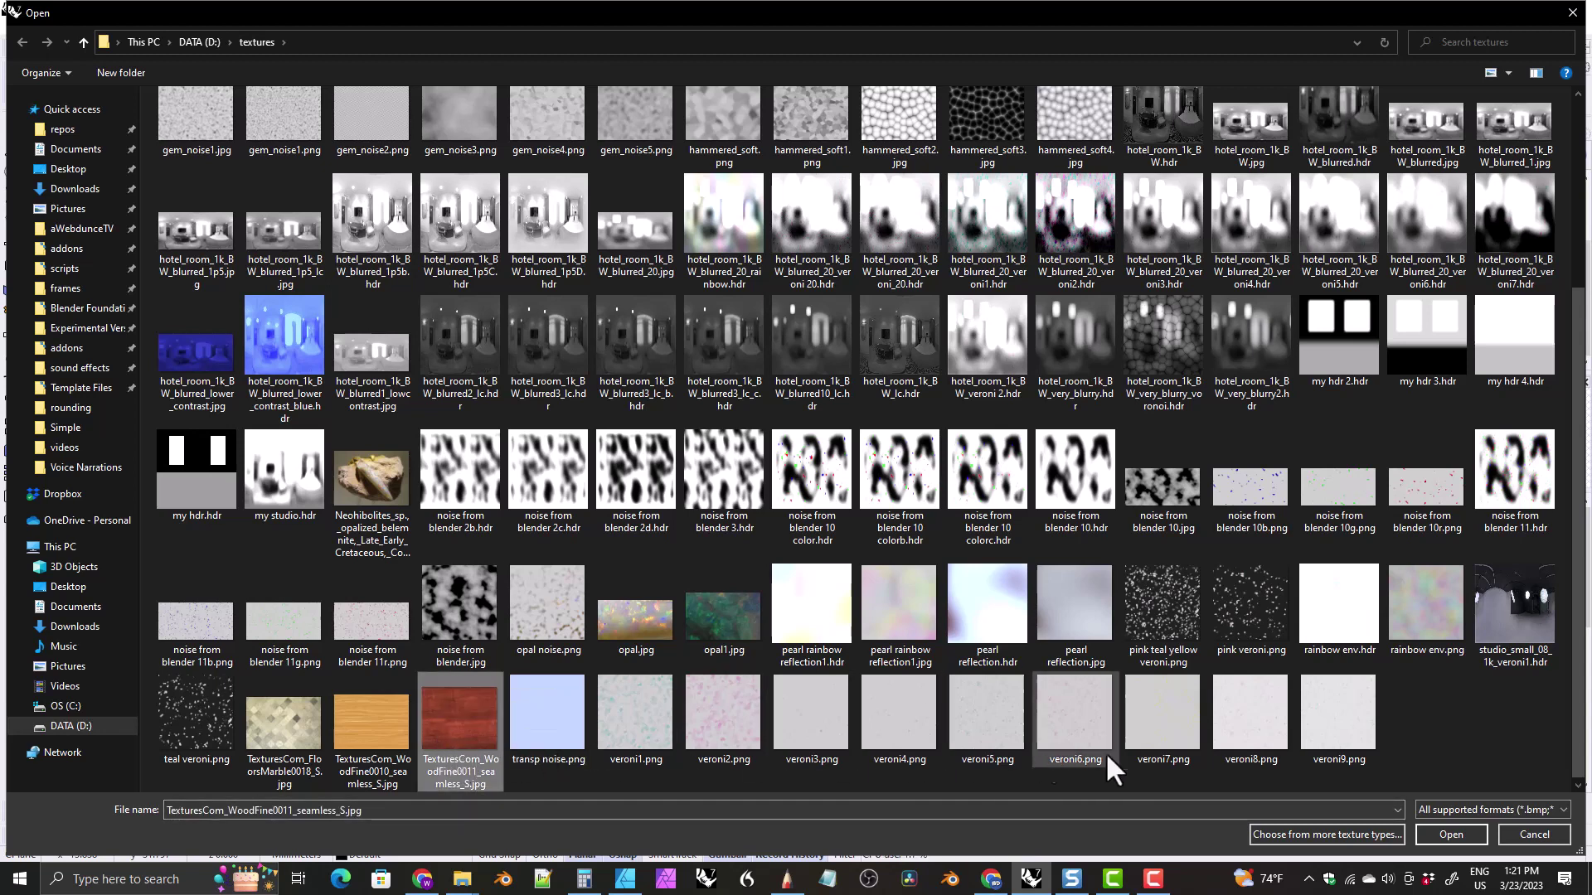
left_click(1443, 832)
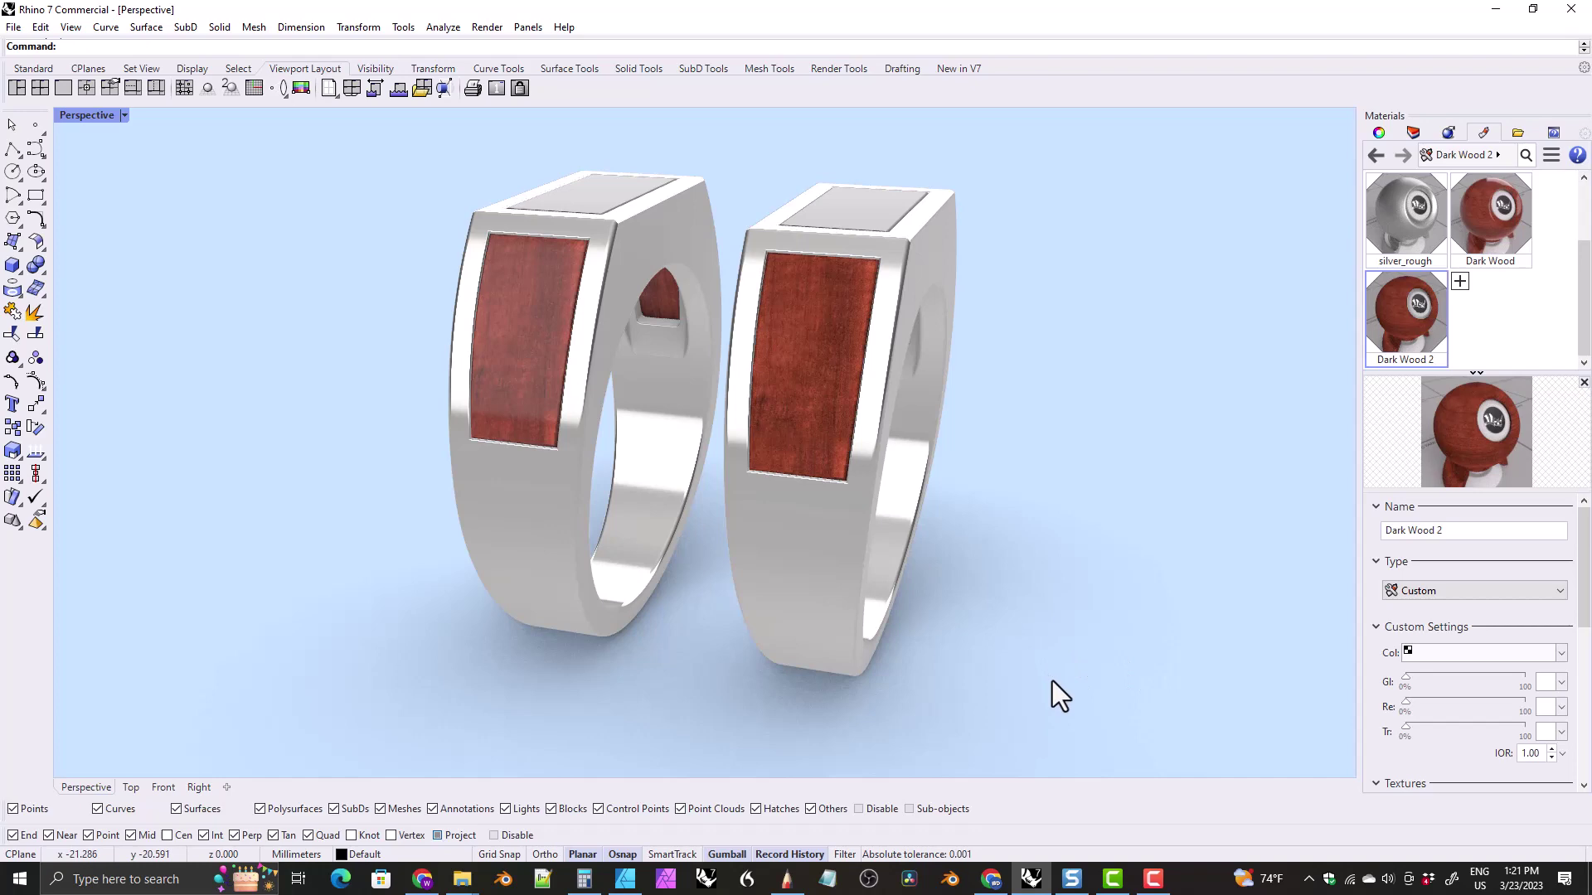
right_click_drag(953, 458, 635, 331)
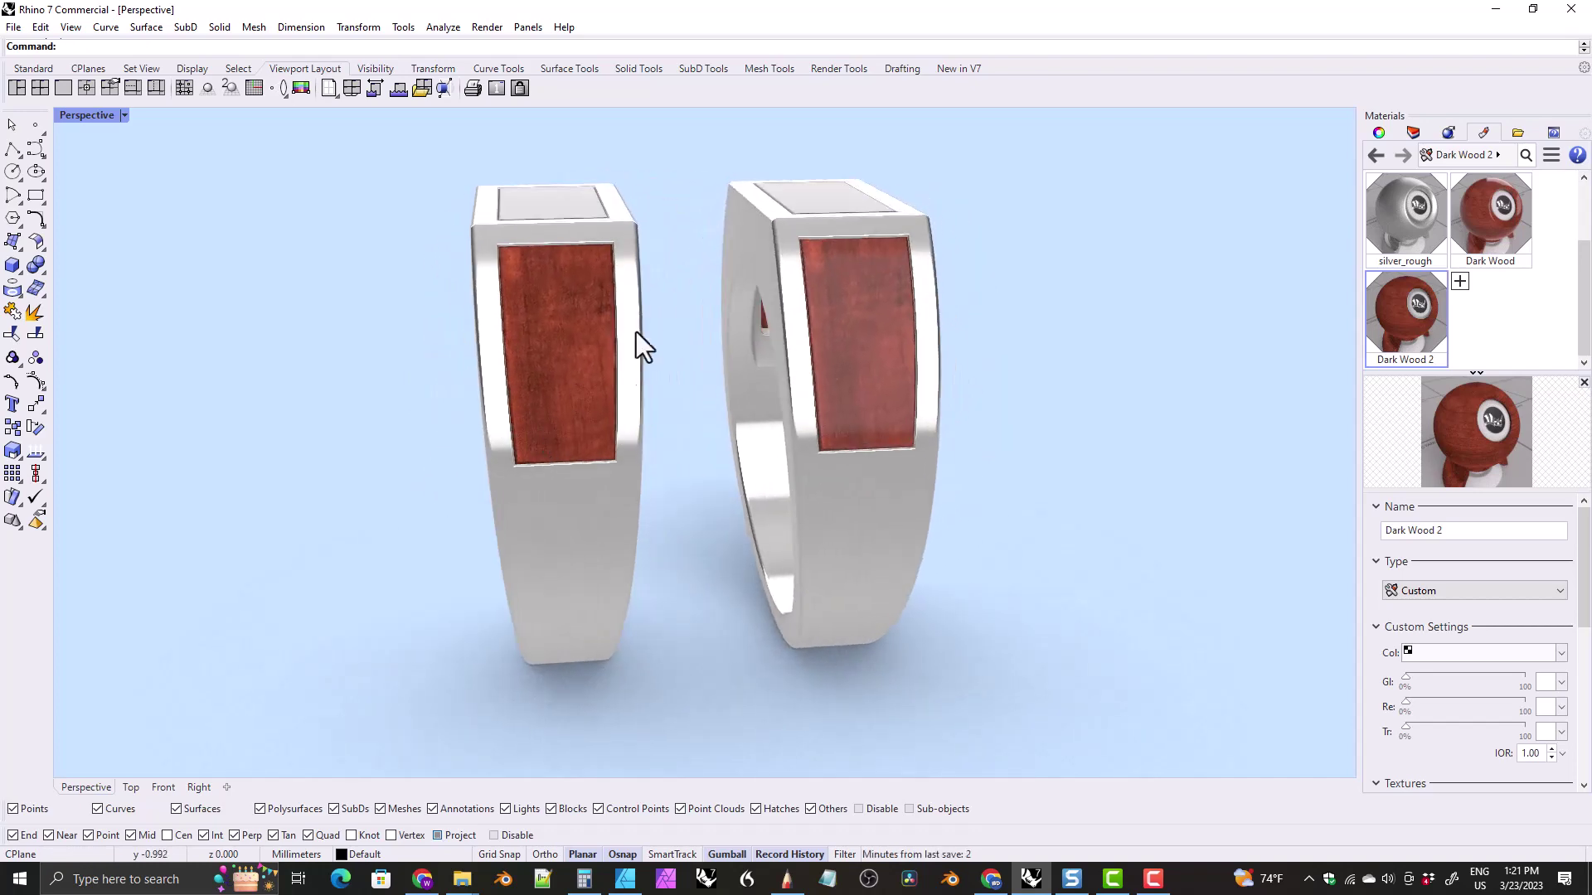
right_click_drag(487, 389, 857, 490)
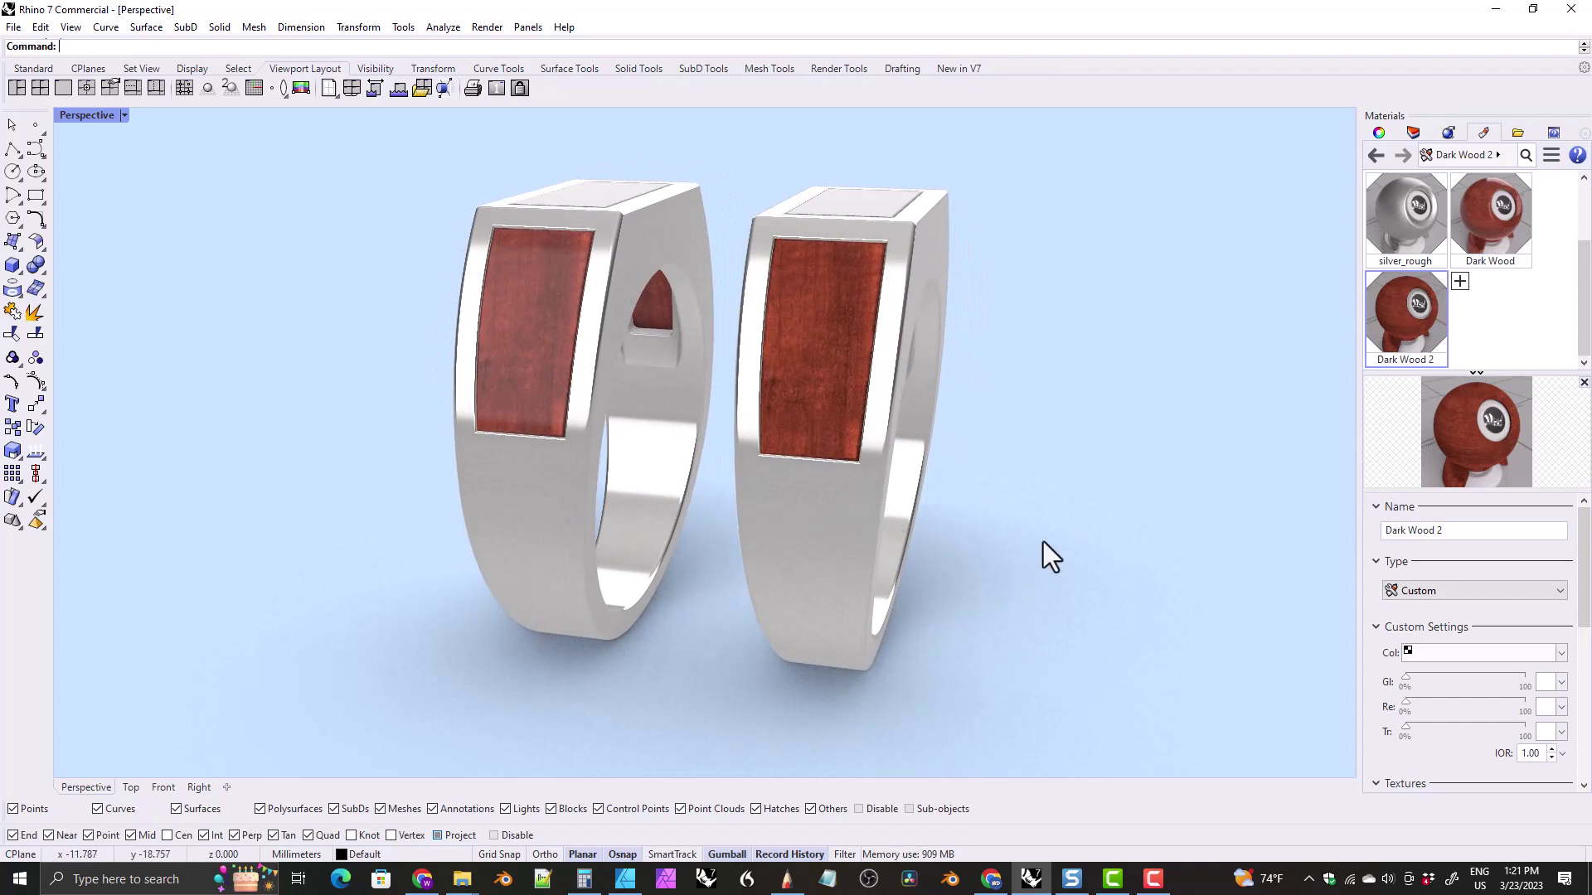
mouse_move(1010, 543)
right_mouse_down()
mouse_move(995, 515)
mouse_move(1006, 558)
right_mouse_up()
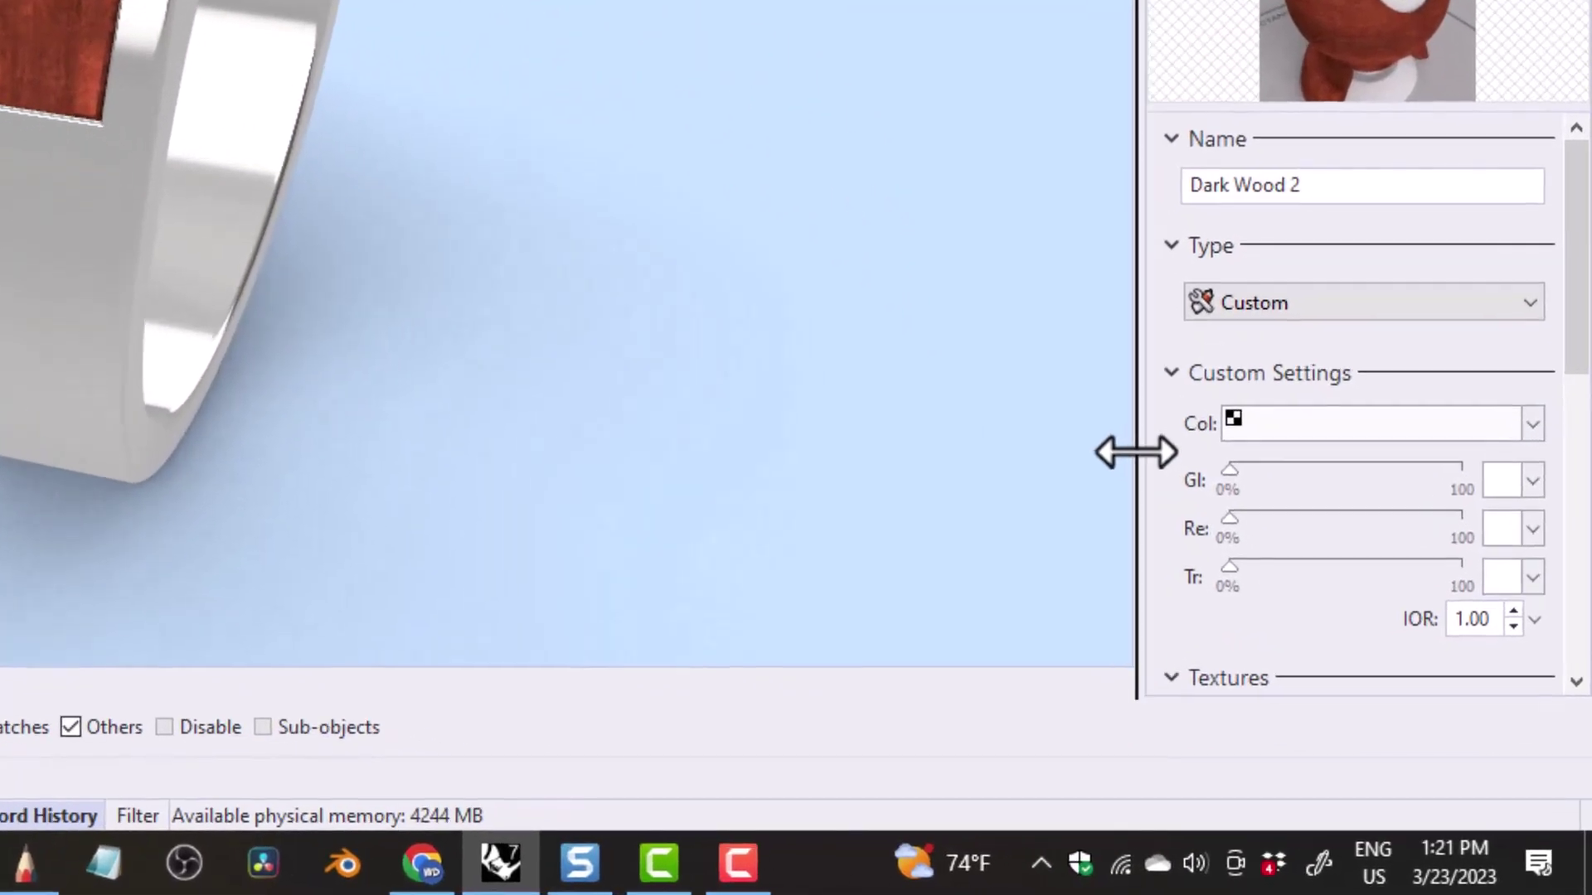
Step: Widen the material settings area until the full setting labels fit, and look through the Dark Wood 2 settings
left_click_drag(1184, 499, 1059, 499)
left_click_drag(998, 452, 999, 452)
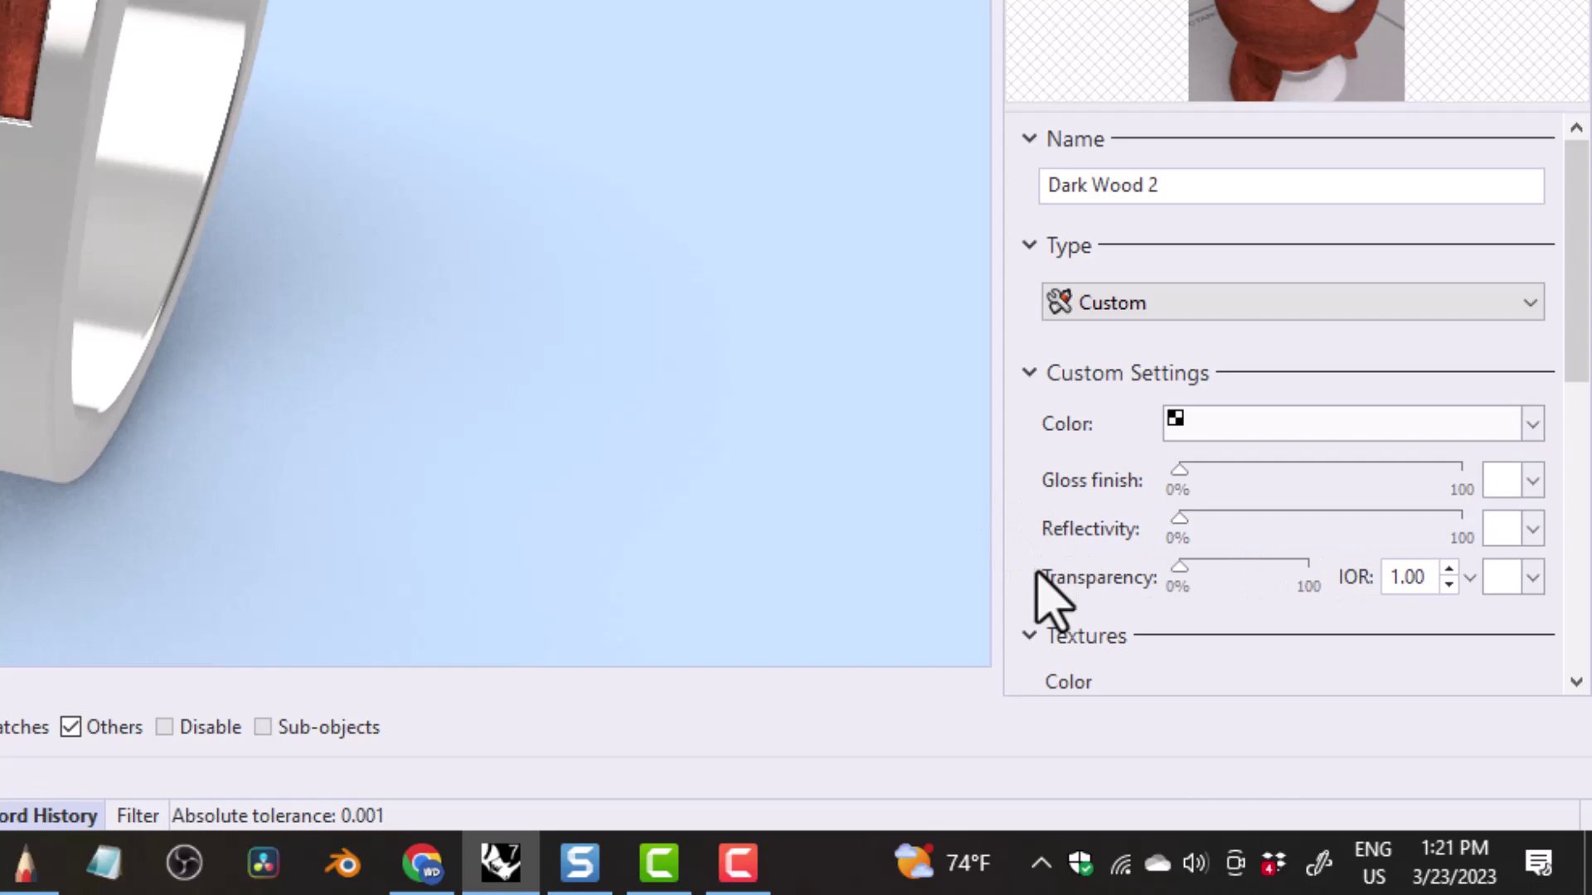
left_click_drag(1567, 332, 1579, 659)
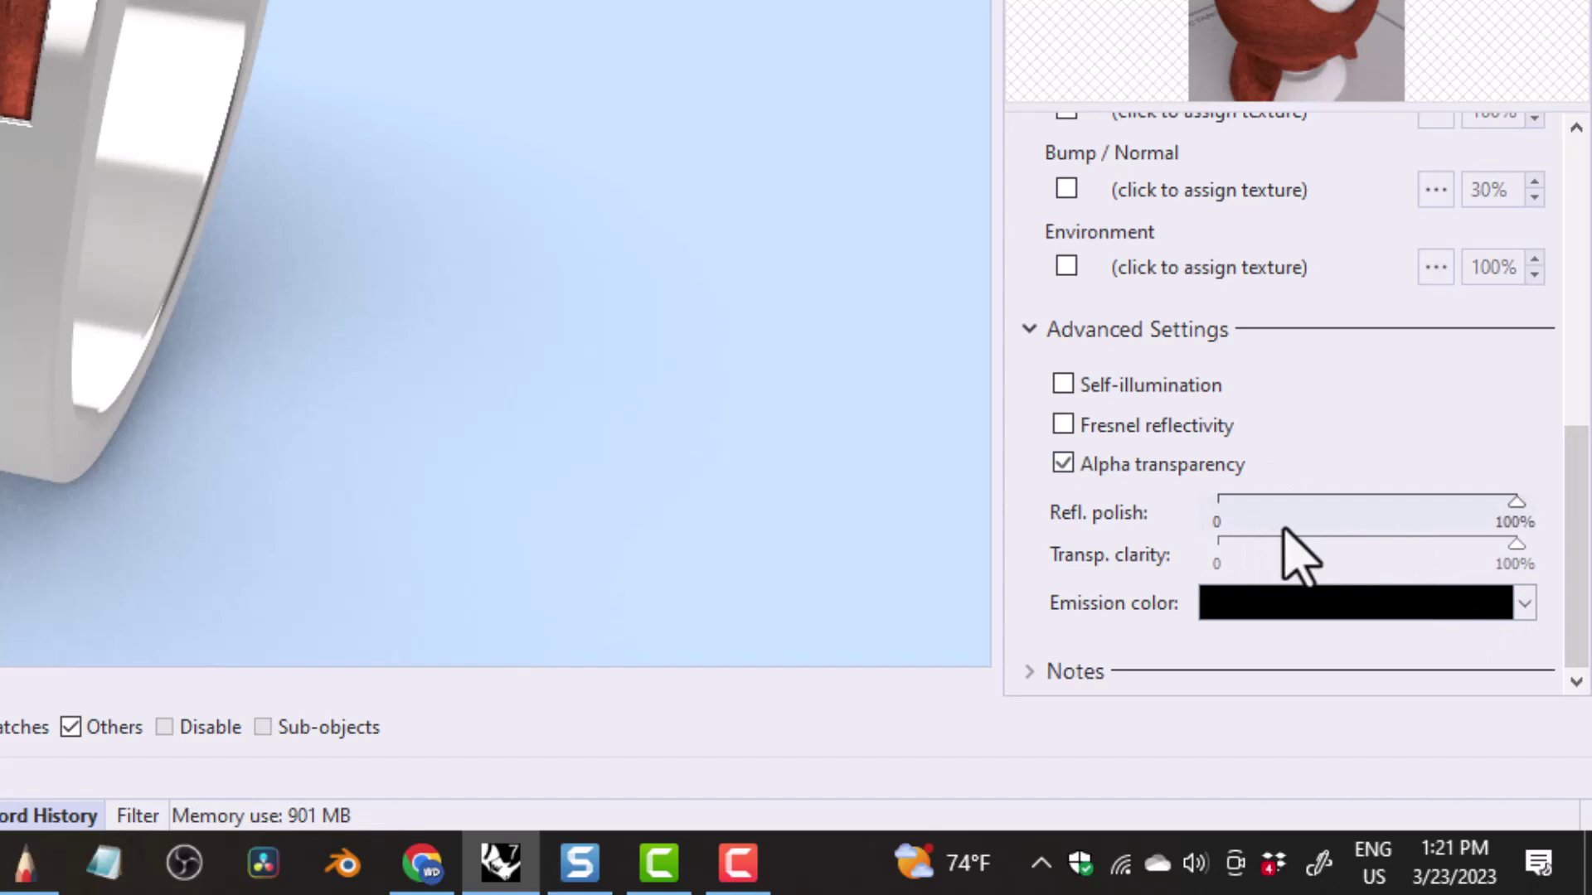
left_click_drag(1580, 539, 1584, 348)
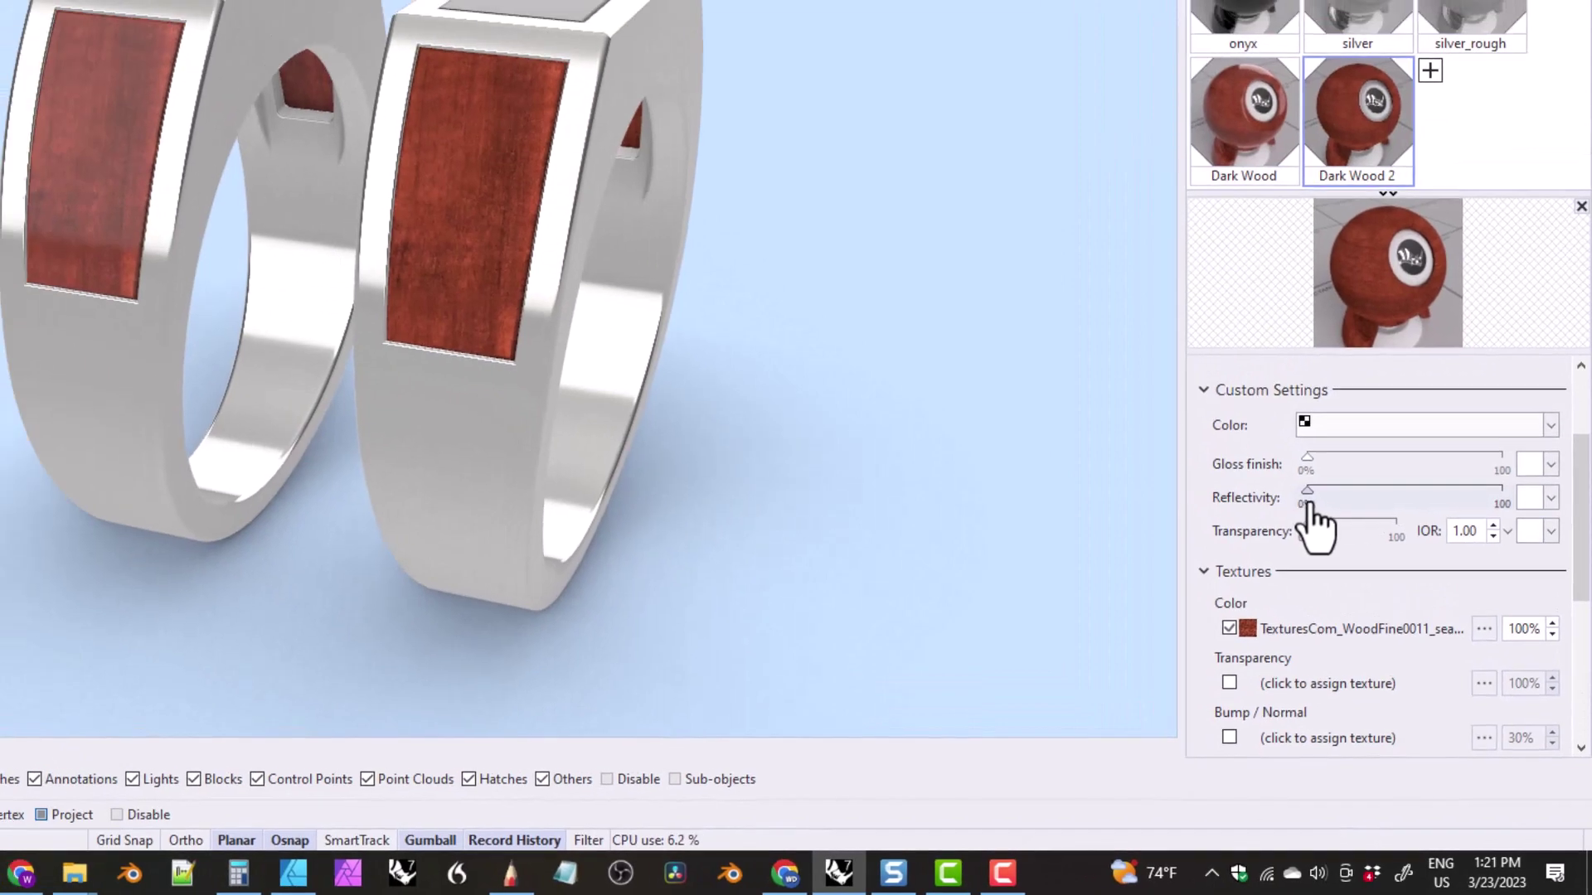
Step: Try reflectivity values of 2% and 19% on Dark Wood 2 and check the inlay from another angle
left_click_drag(1309, 500, 1311, 501)
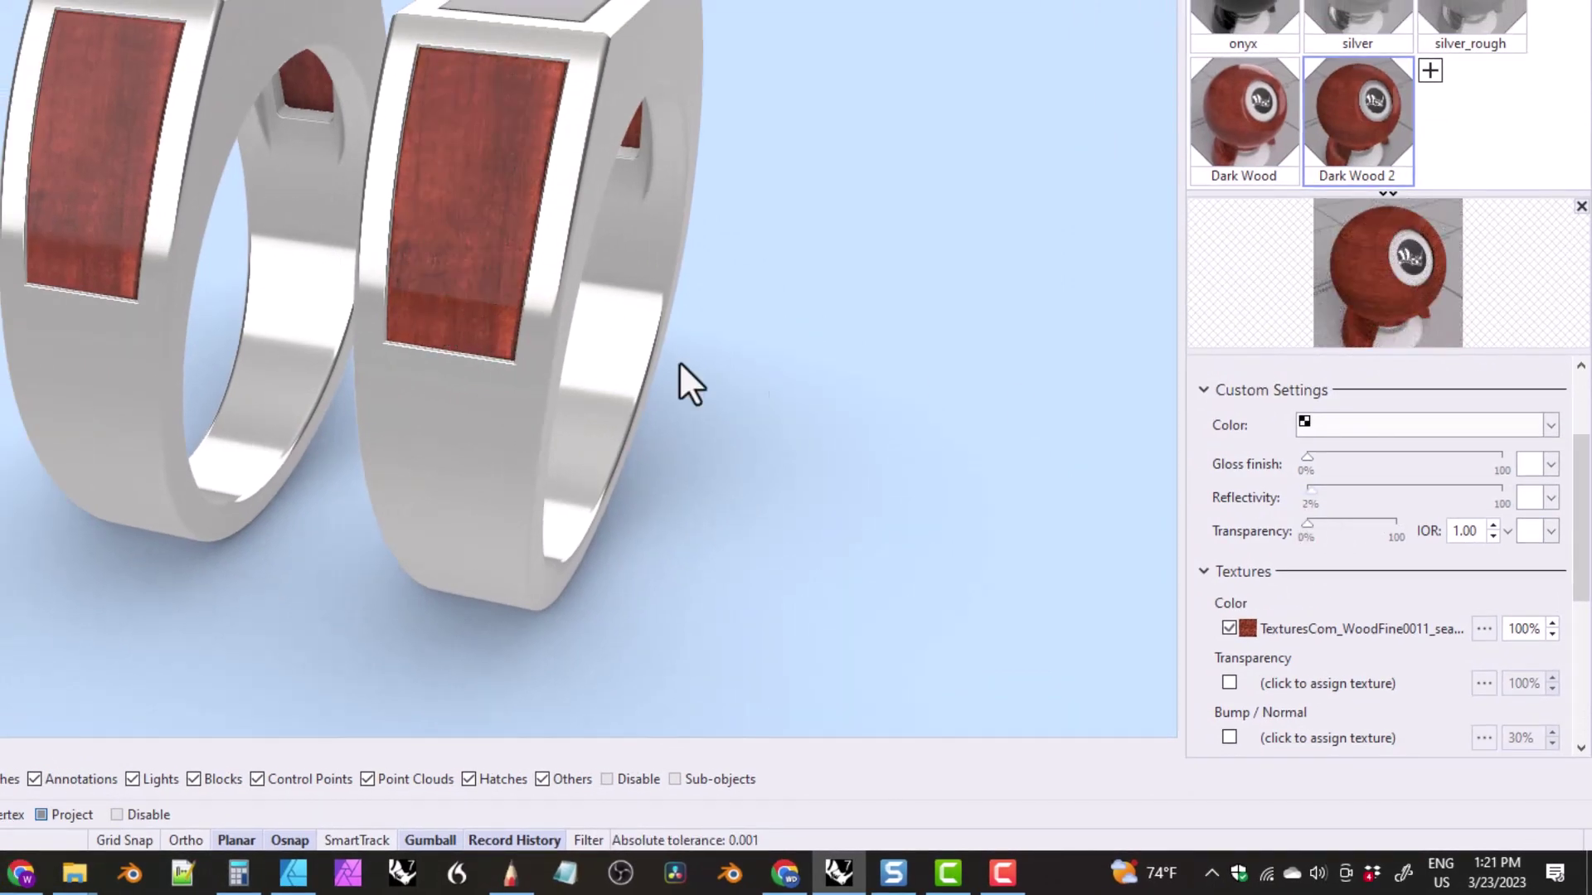
left_click_drag(1300, 502, 1343, 516)
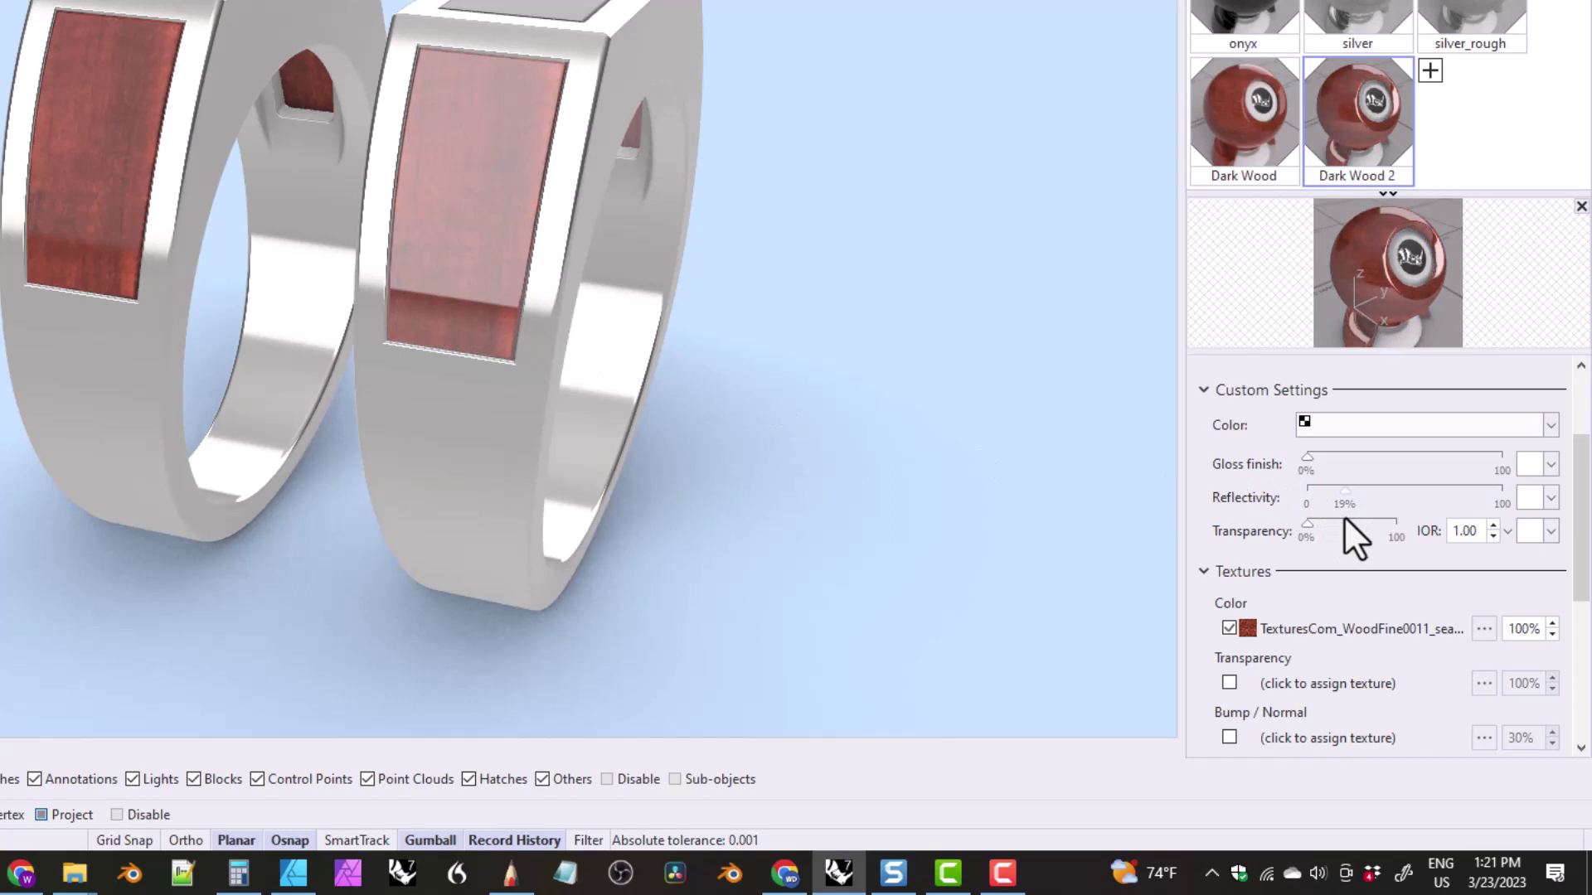
right_click_drag(603, 360, 519, 338)
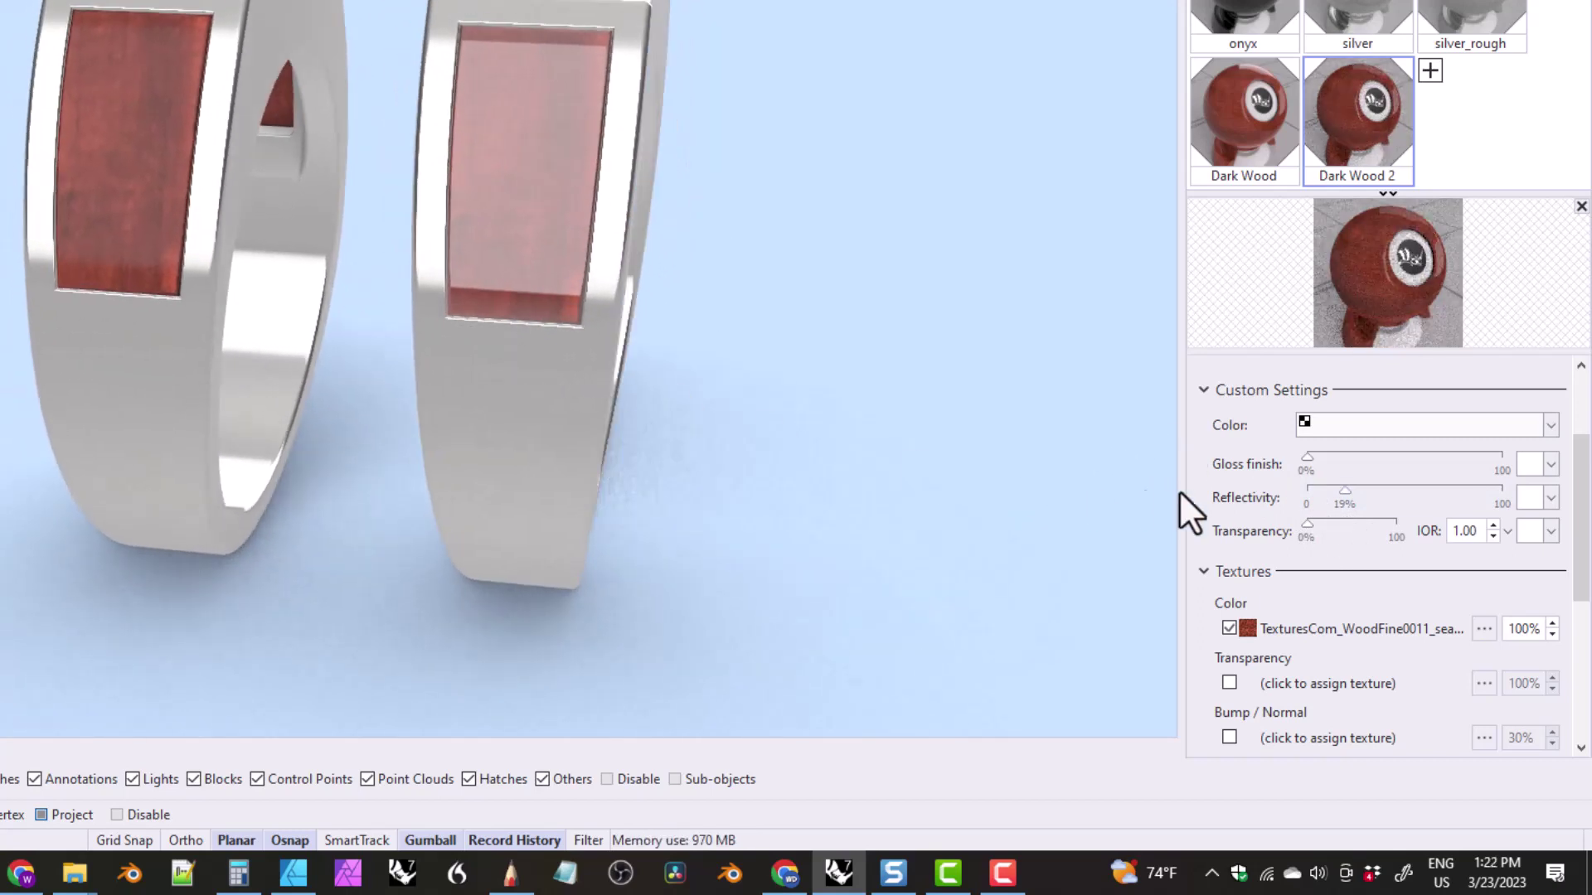
Step: Set the reflectivity of Dark Wood 2 to 3%
left_click_drag(1341, 510, 1314, 509)
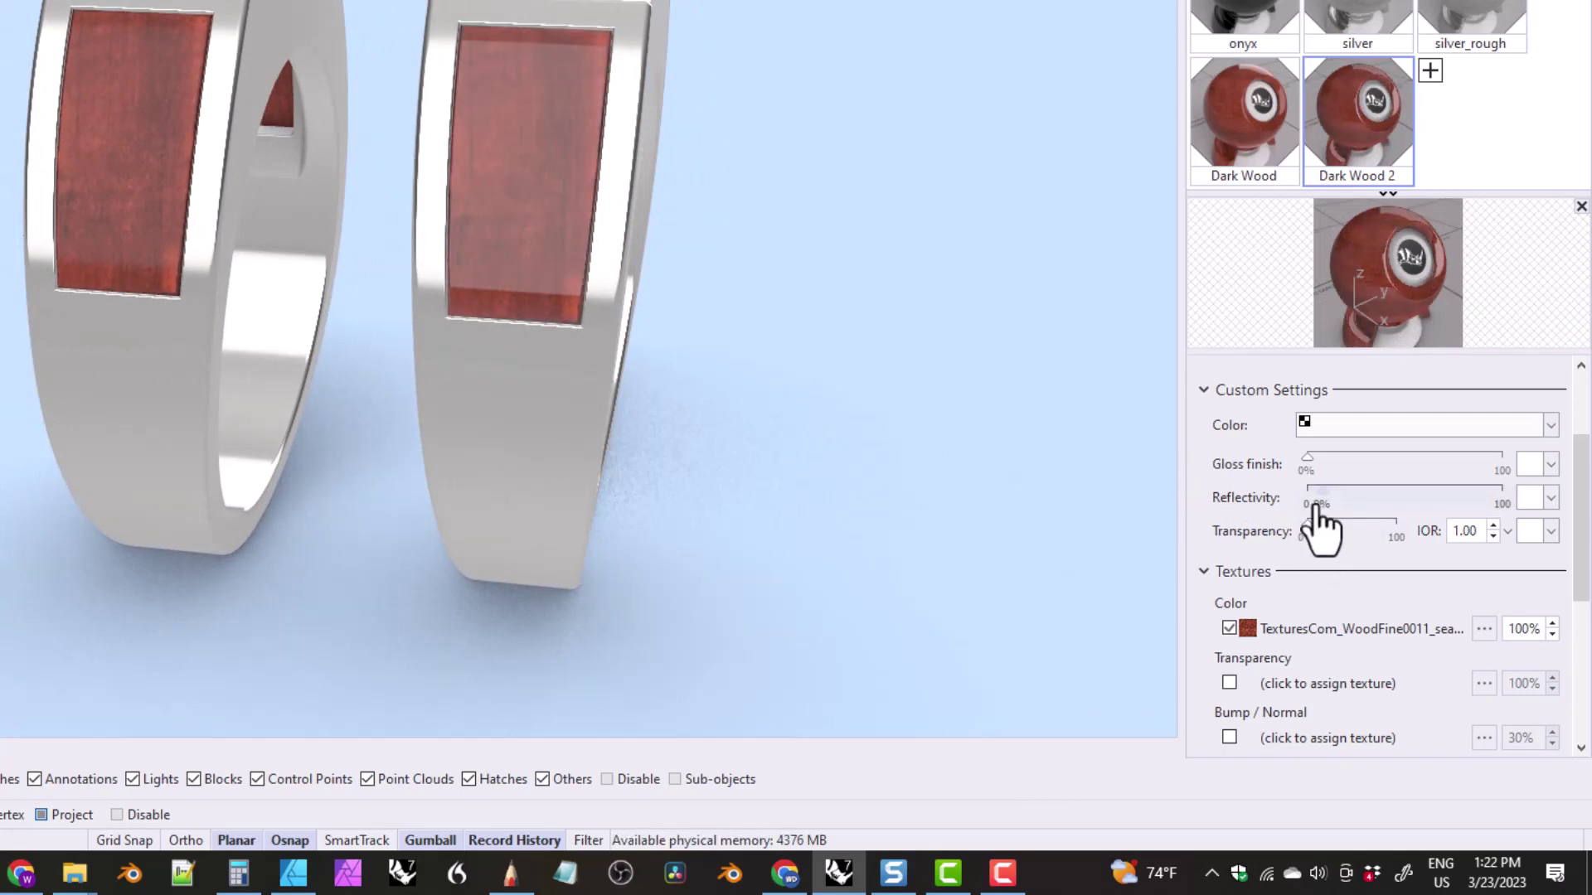
left_click(1317, 497)
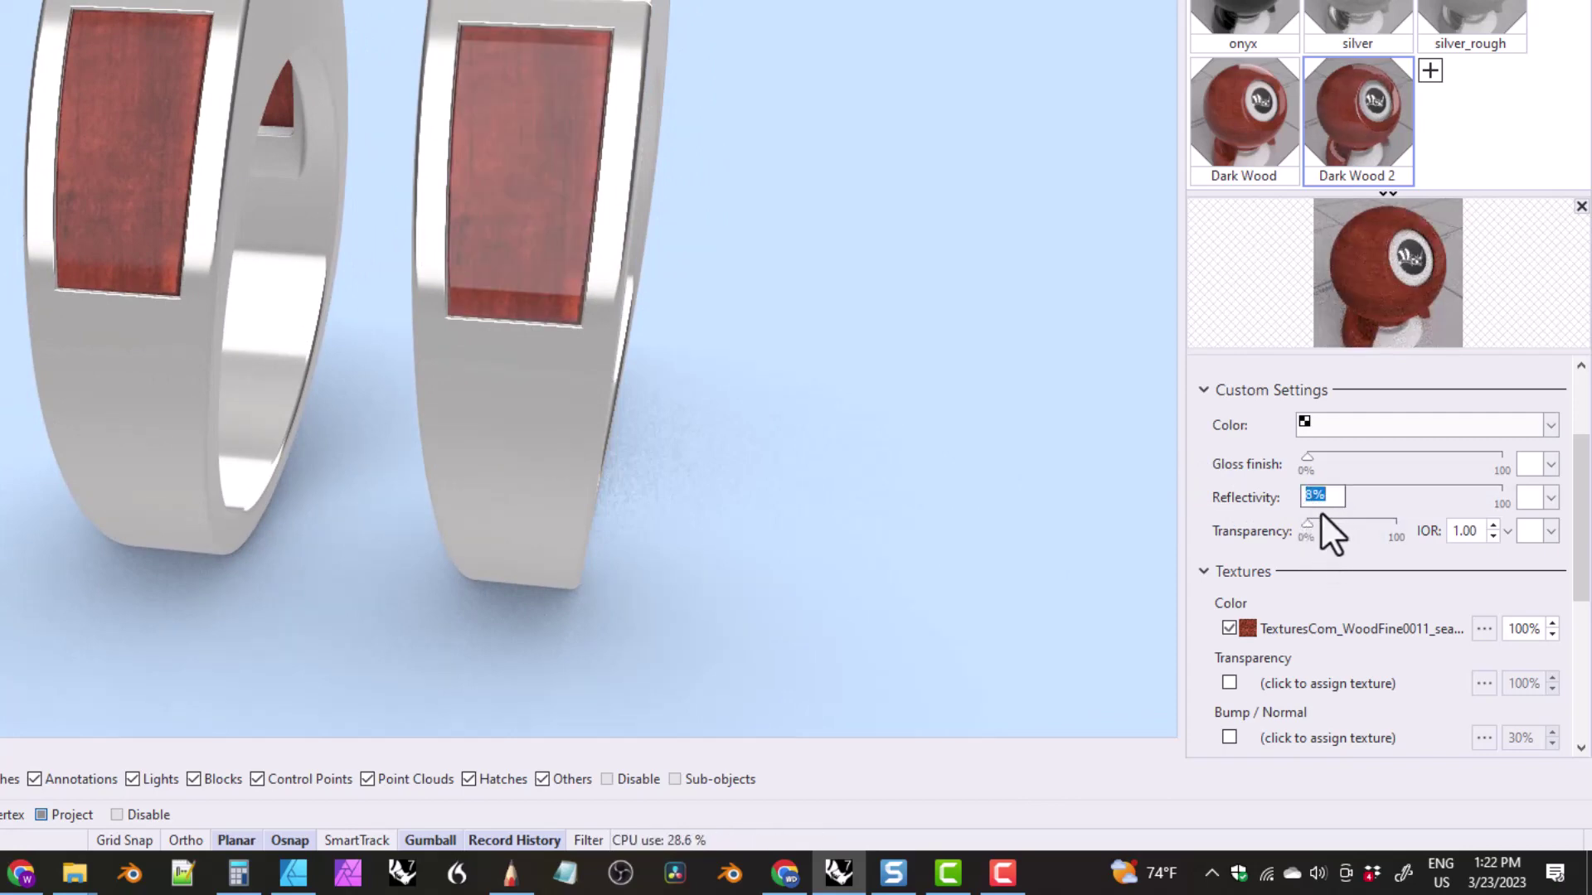
type("3")
key("Return")
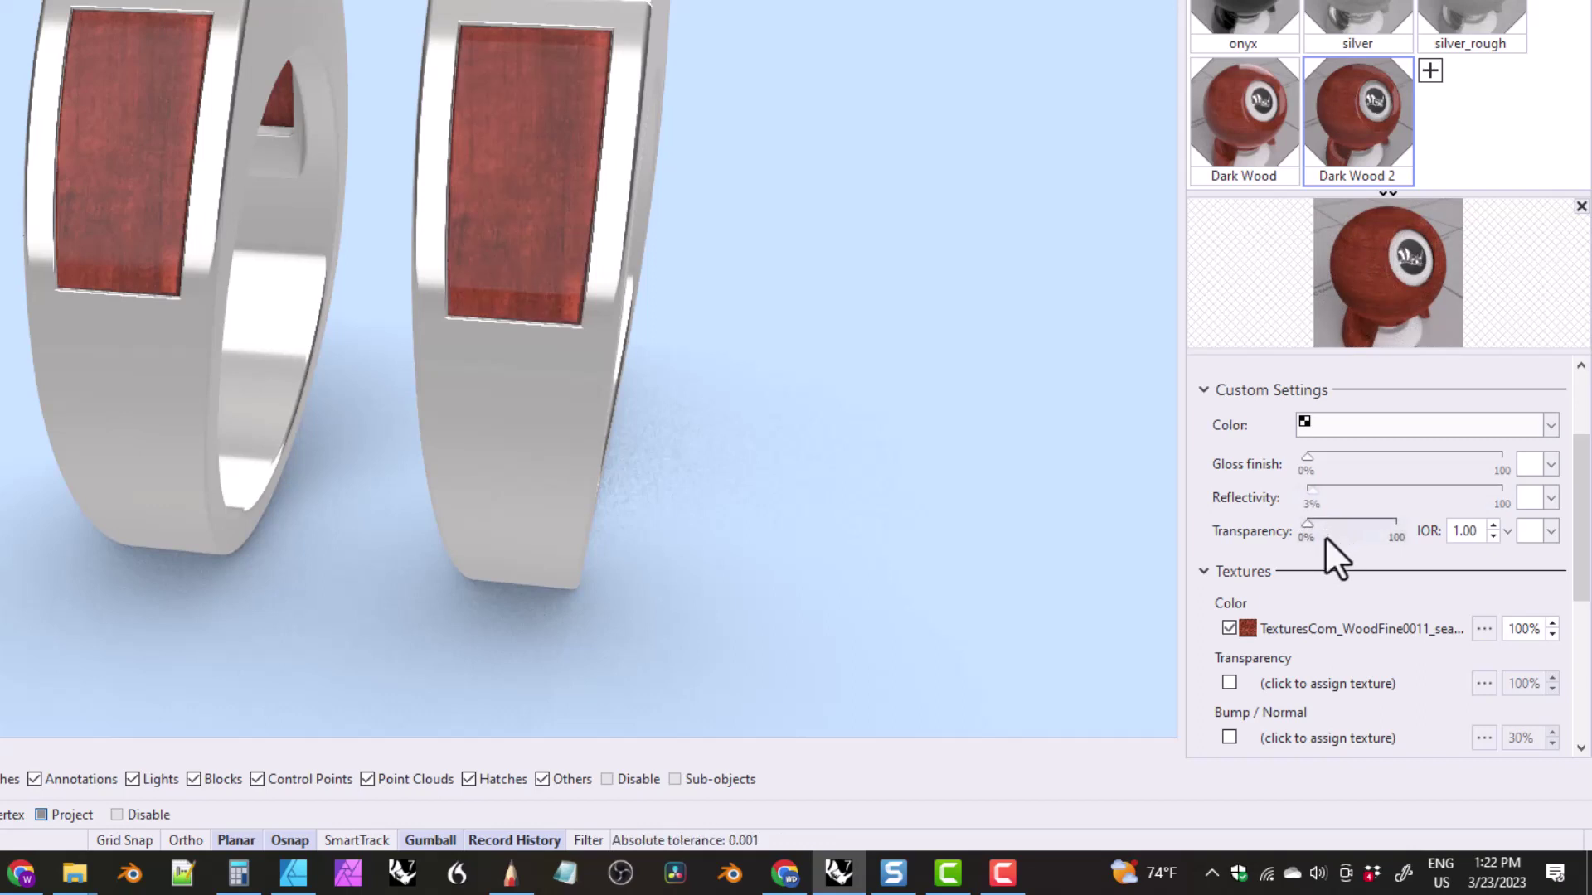
Step: Examine the advanced settings of Dark Wood 2 and the reflection on the inlay, and look up the silver material's polish
left_click_drag(1582, 573, 1555, 677)
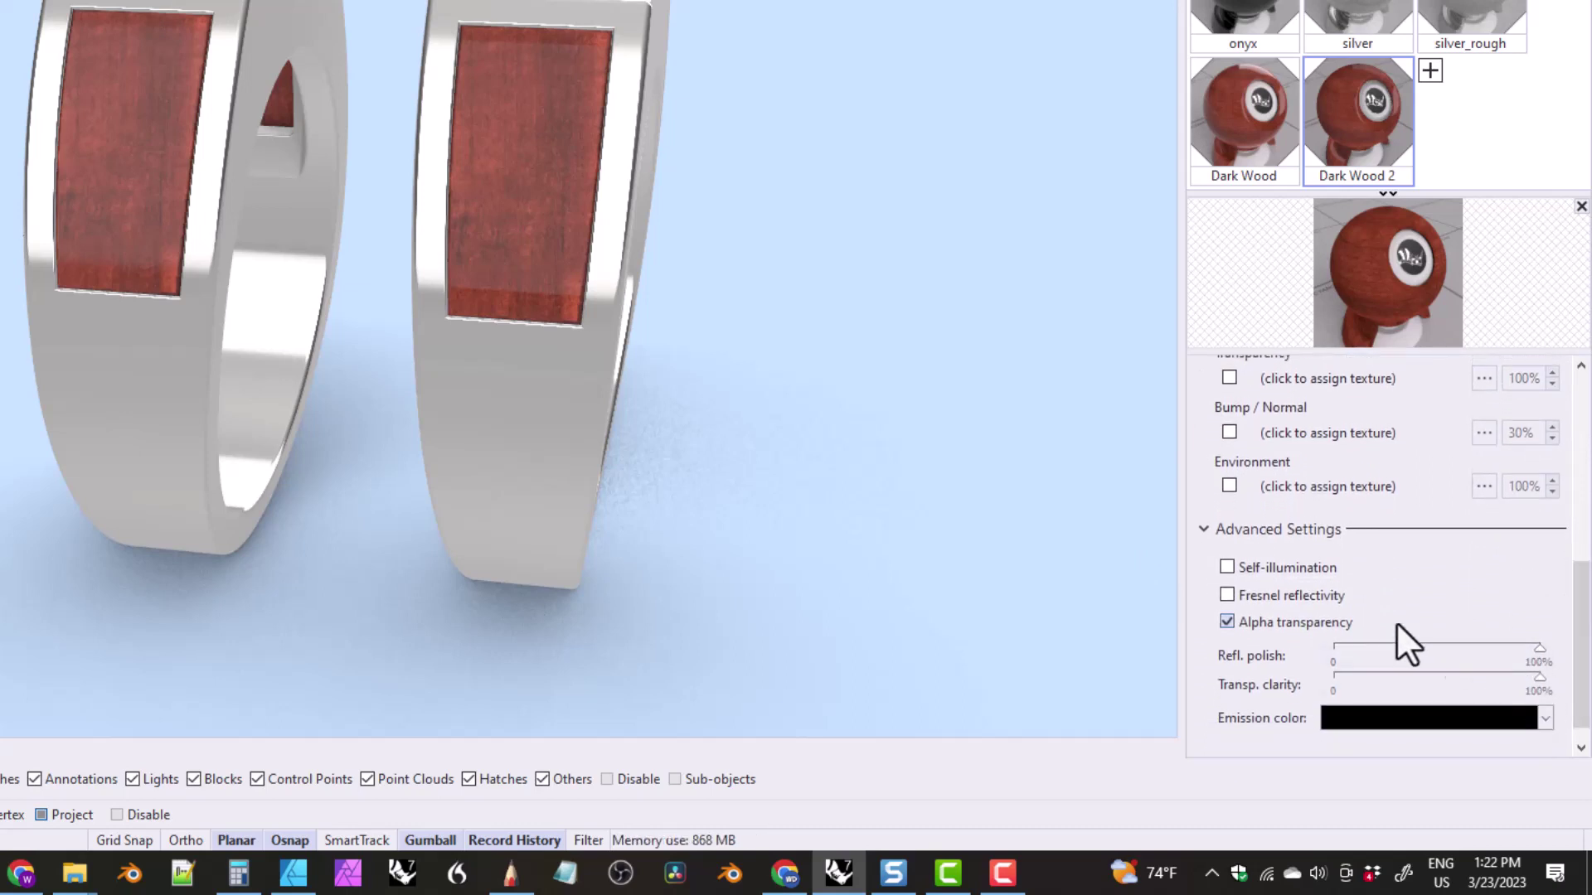
scroll(533, 274, "up", 5)
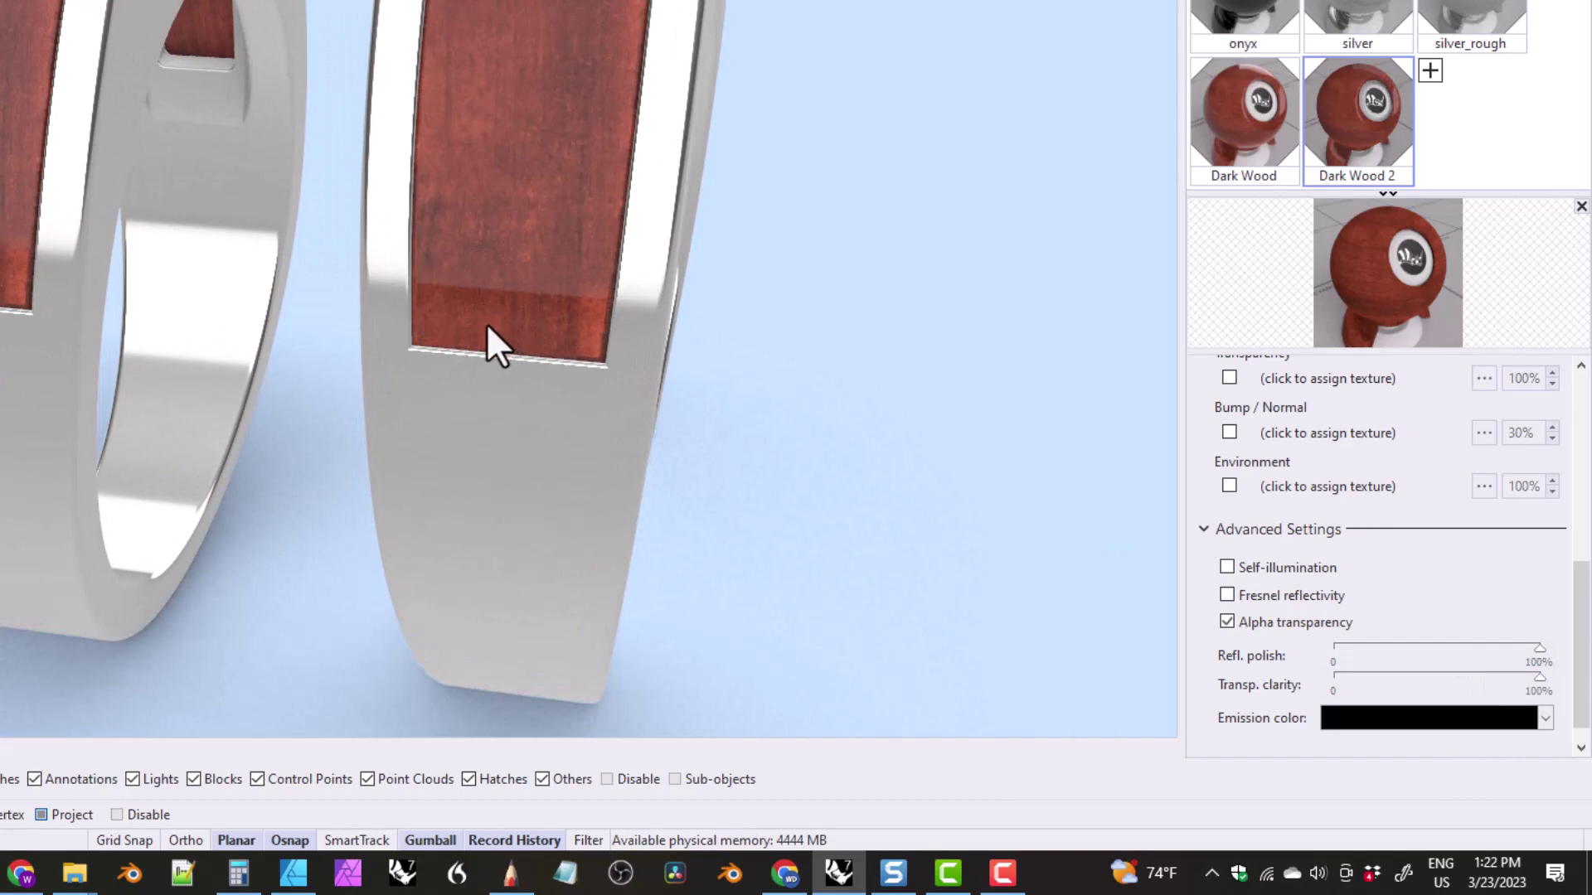
right_click_drag(556, 370, 553, 390)
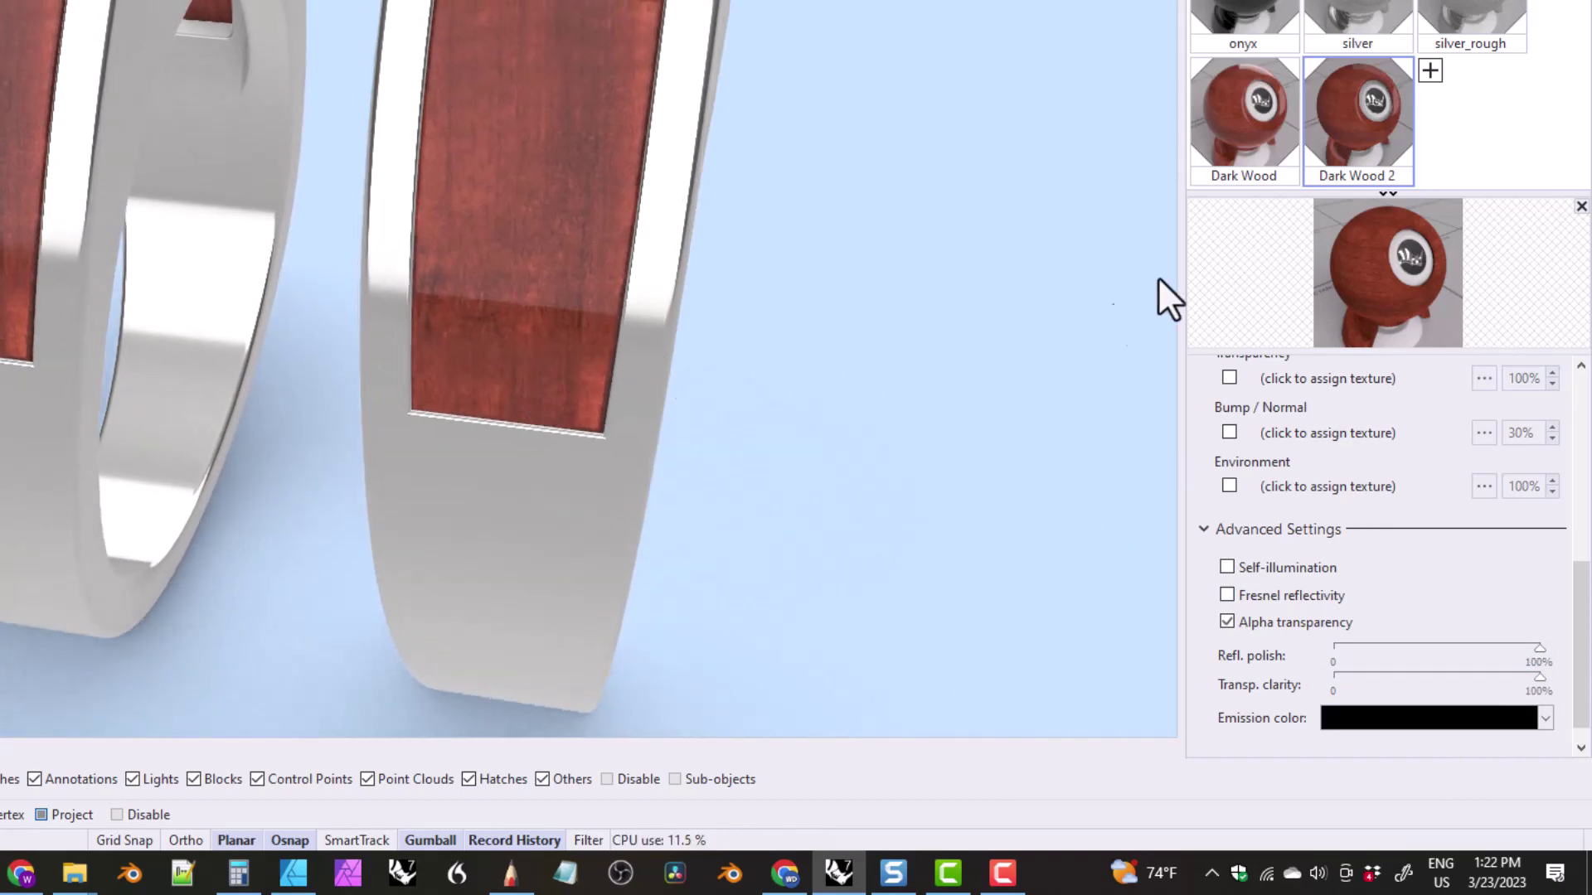
left_click(1348, 23)
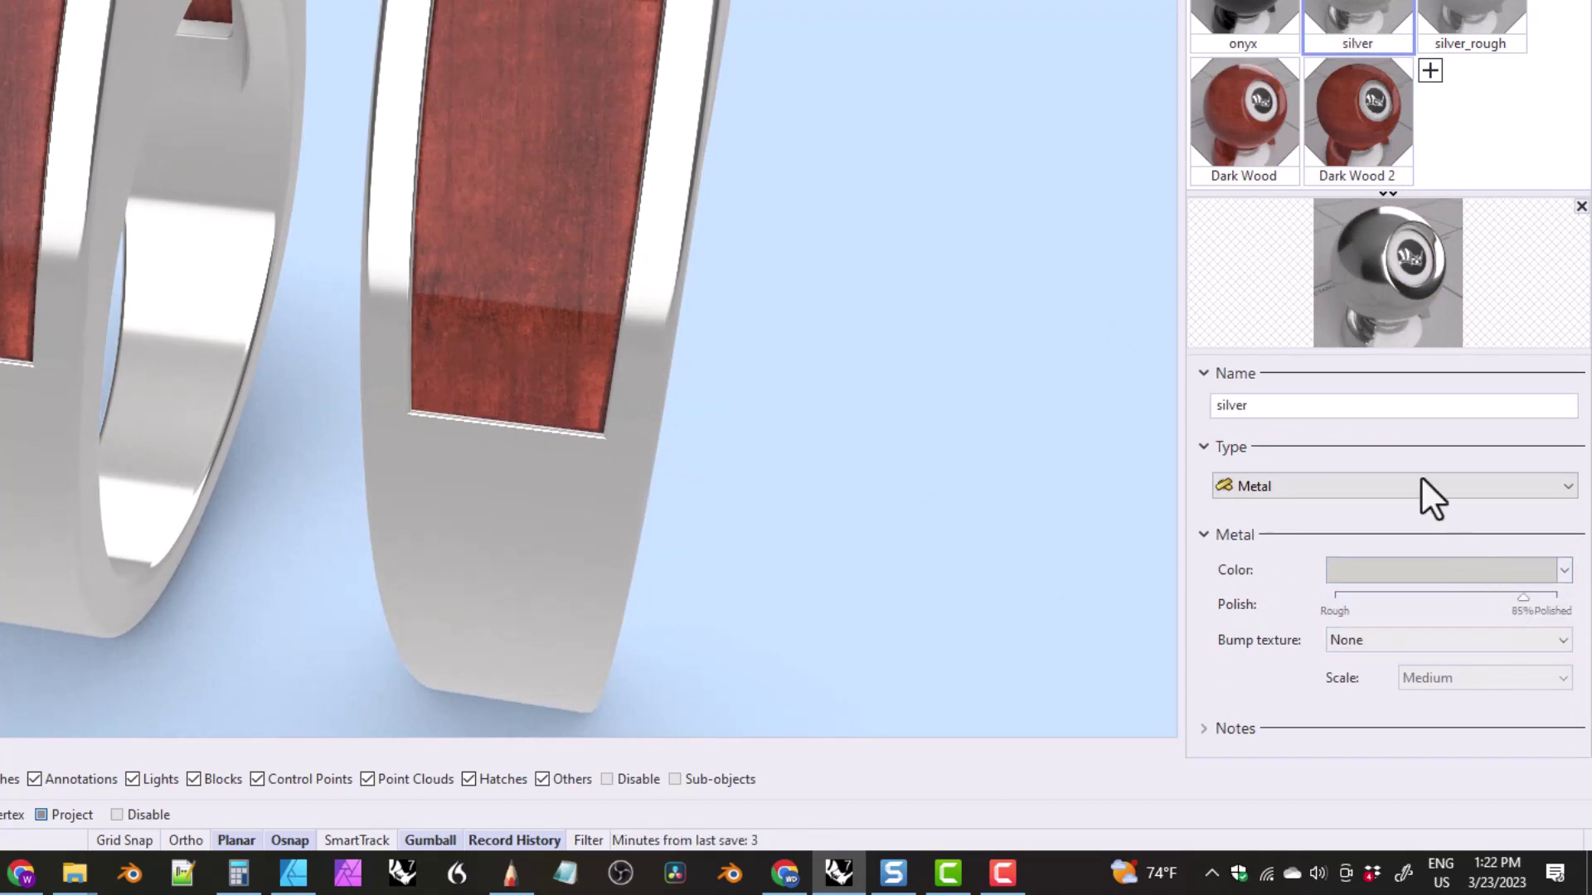
Step: Set the reflection polish of Dark Wood 2 to 85% and check the inlay's reflection
left_click(1347, 113)
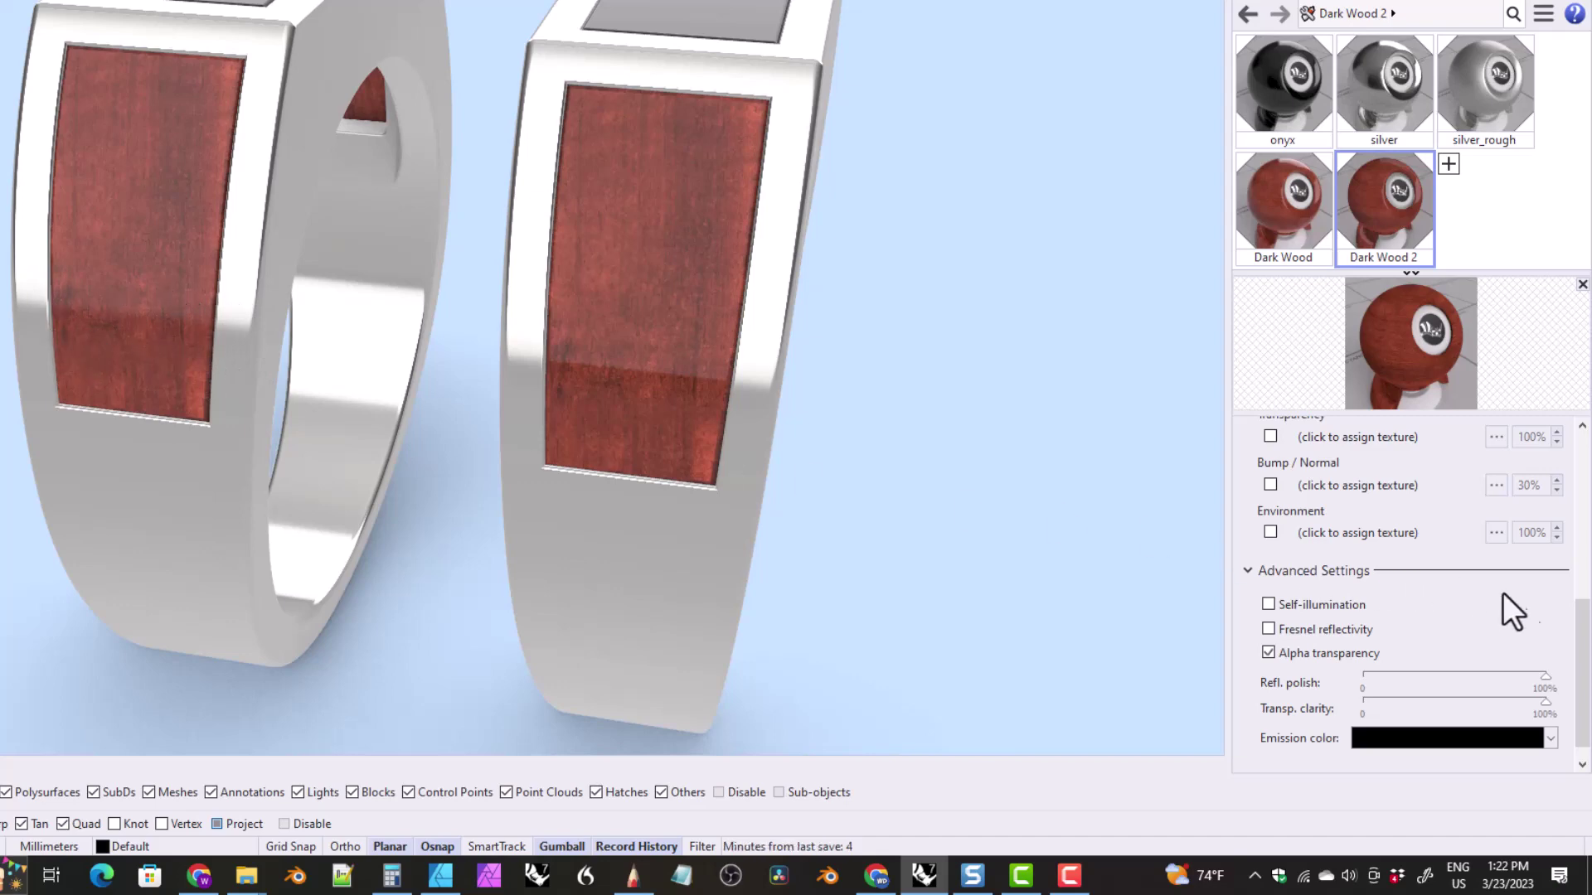
scroll(1582, 651, "down", 1)
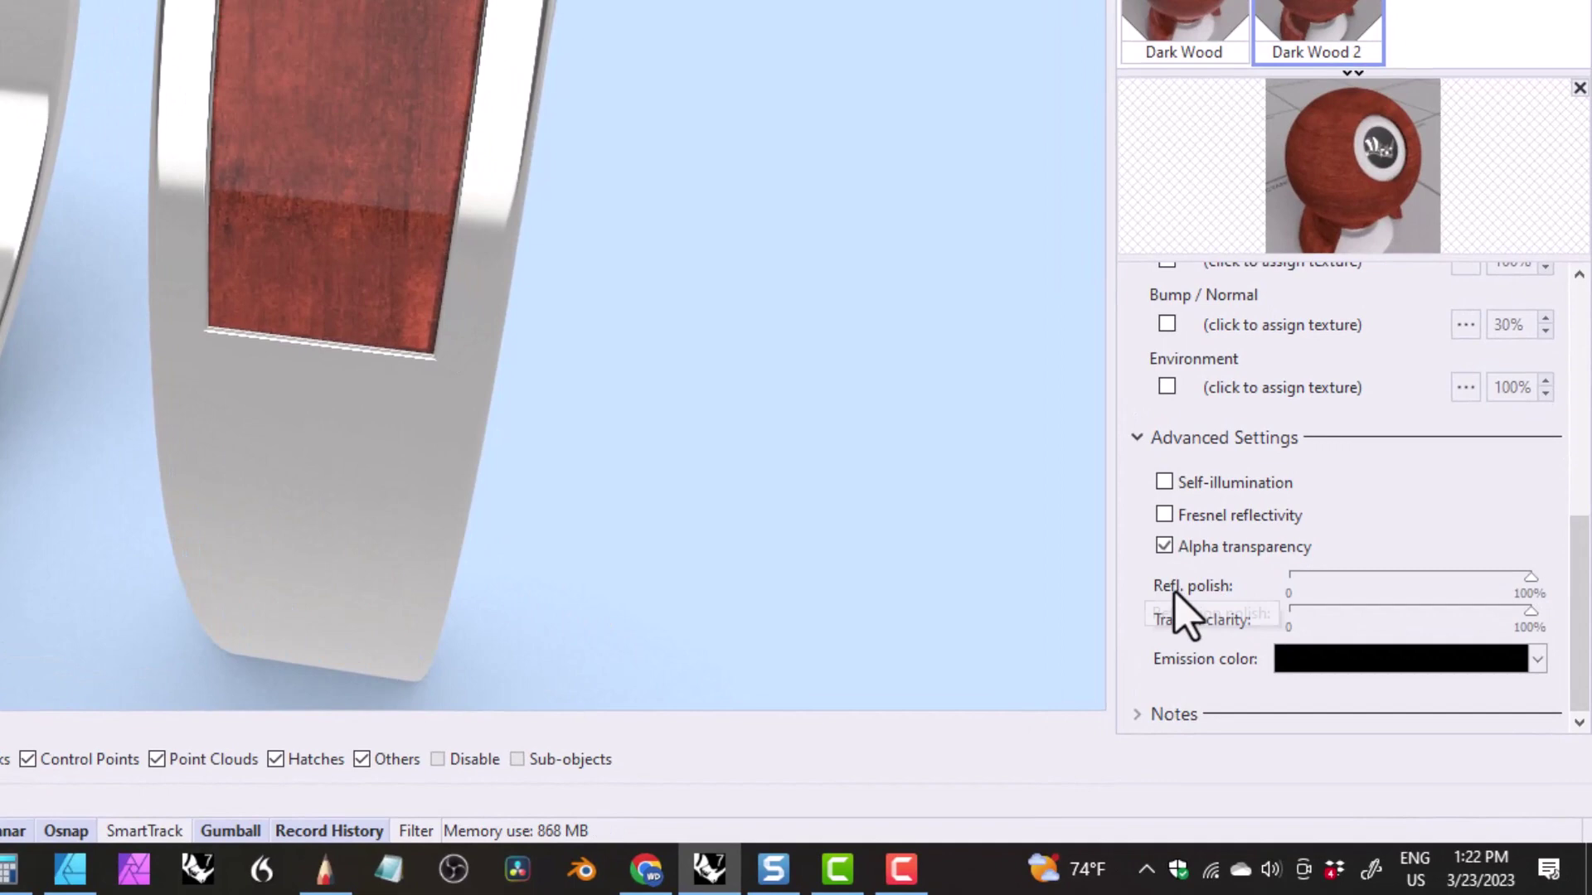
left_click(1530, 595)
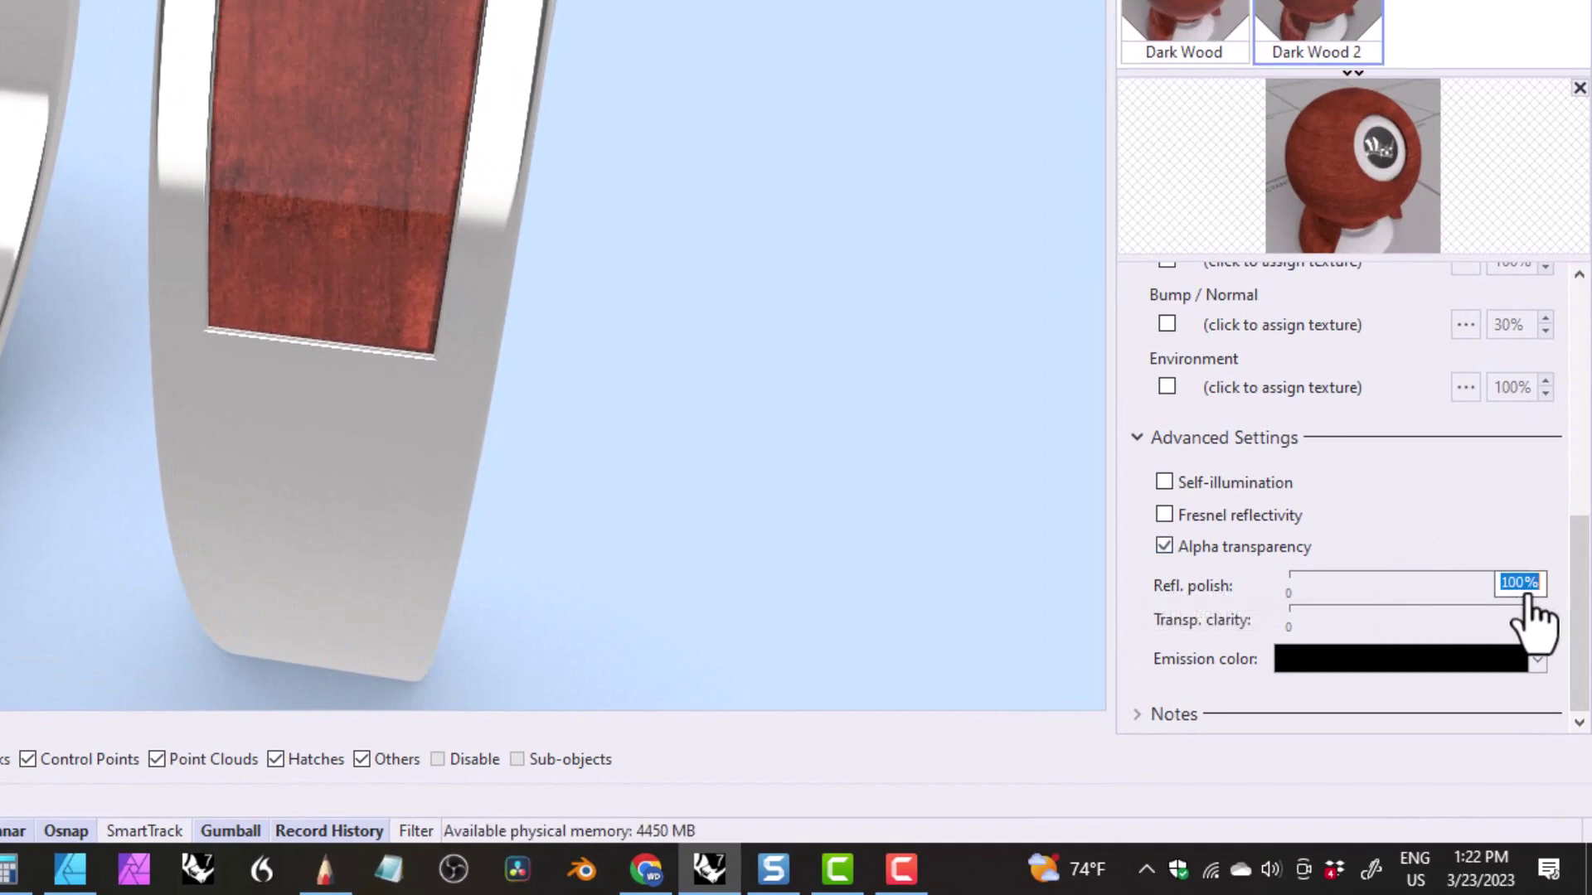
type("85")
key("Return")
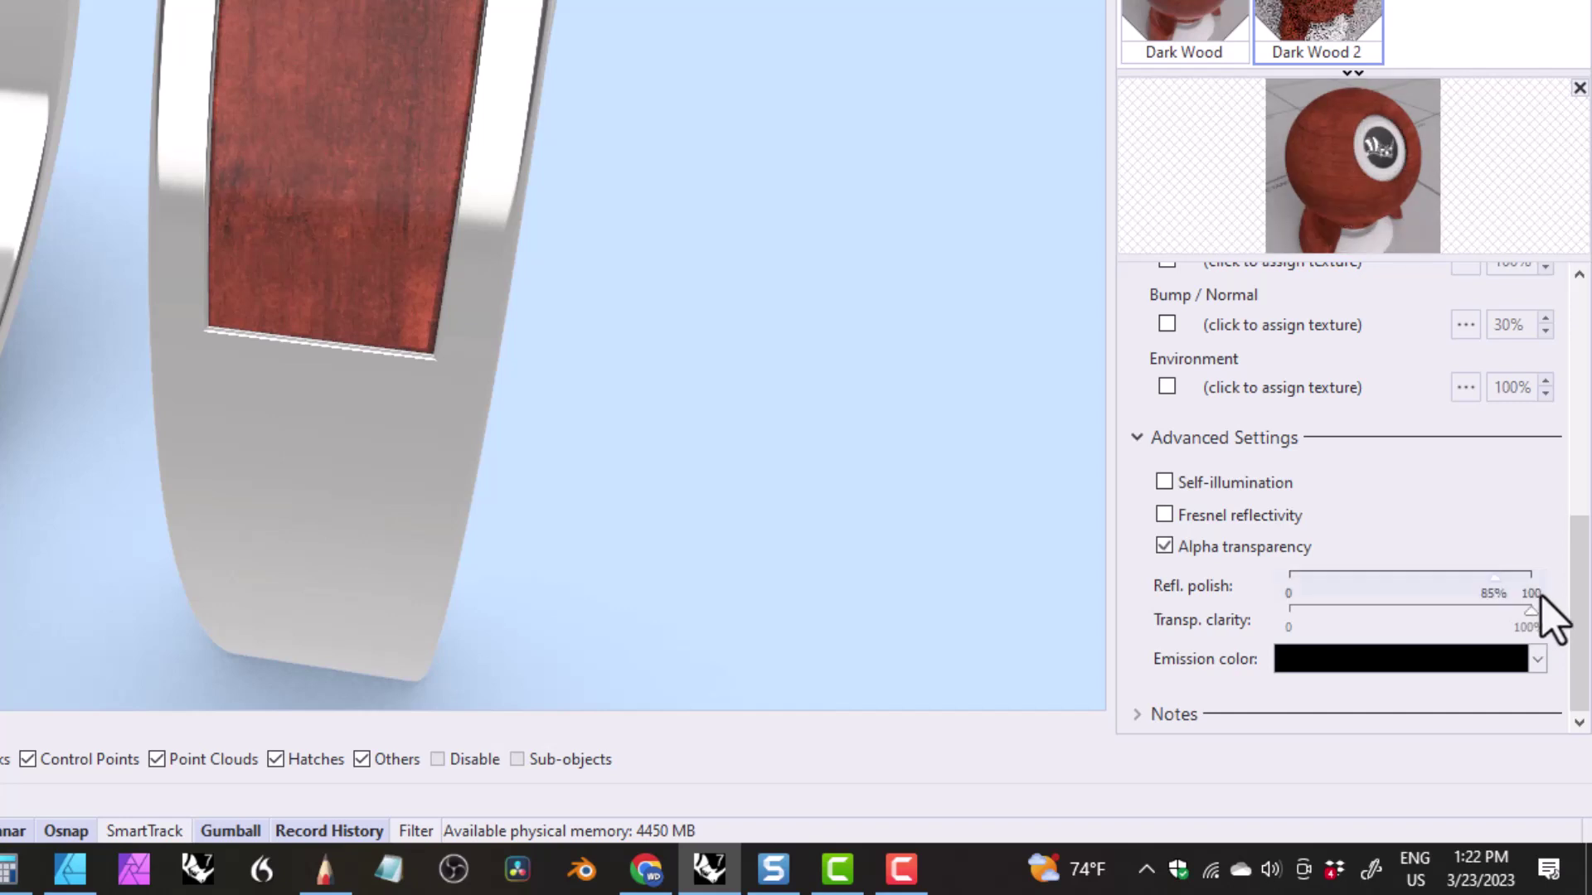
right_click_drag(249, 249, 224, 274)
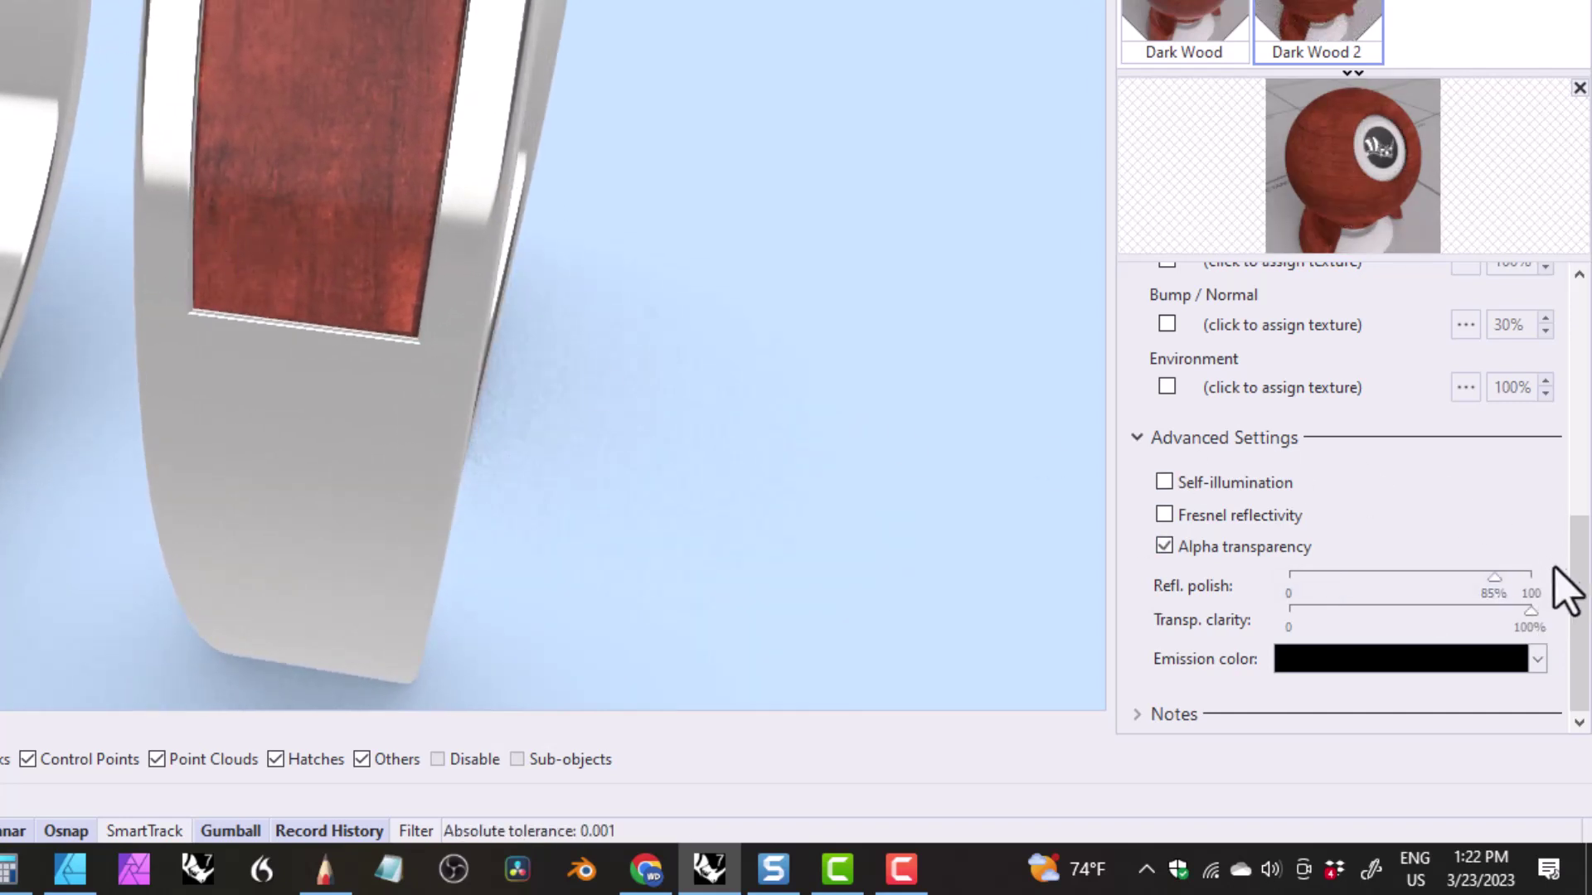
Step: Set the reflectivity of Dark Wood 2 to 5% and compare the inlays of both rings from several angles
left_click_drag(1579, 580, 1579, 472)
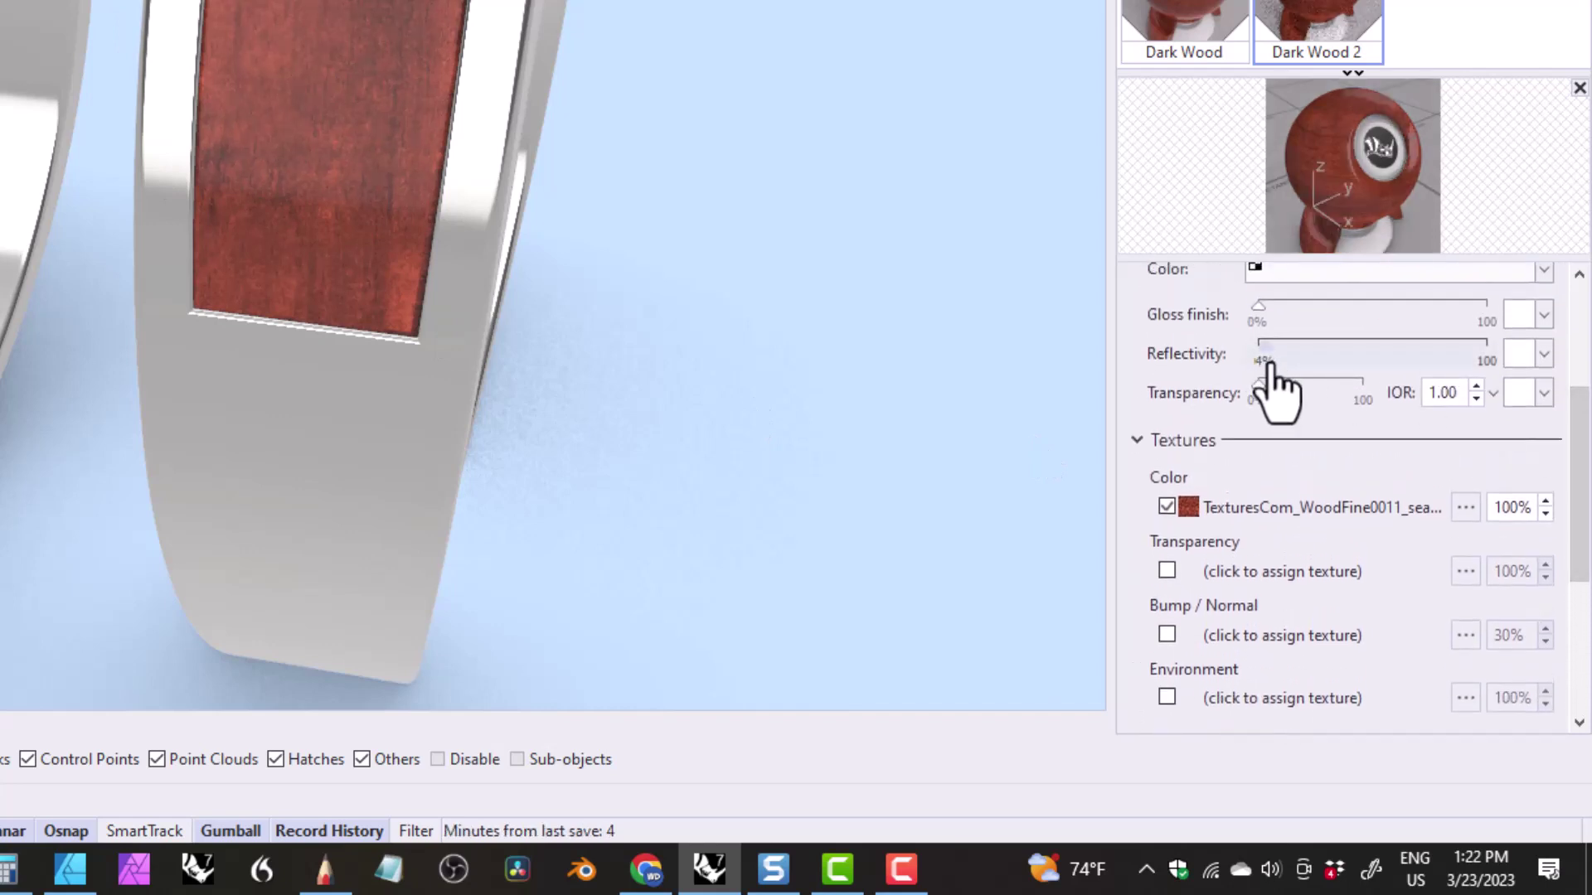
left_click(1263, 361)
type("5")
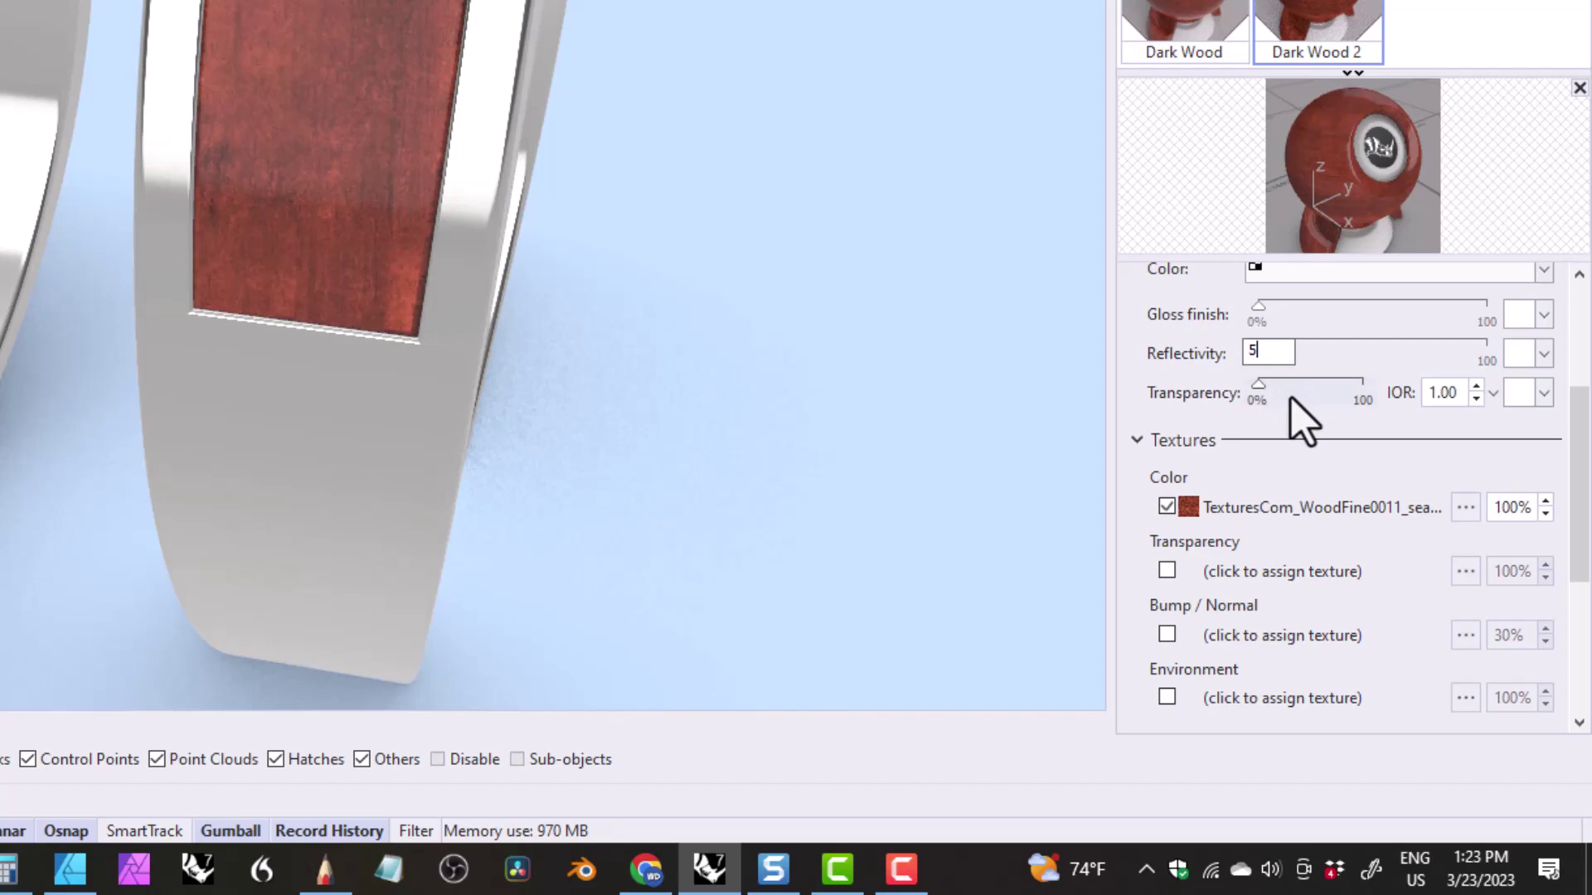
key("Return")
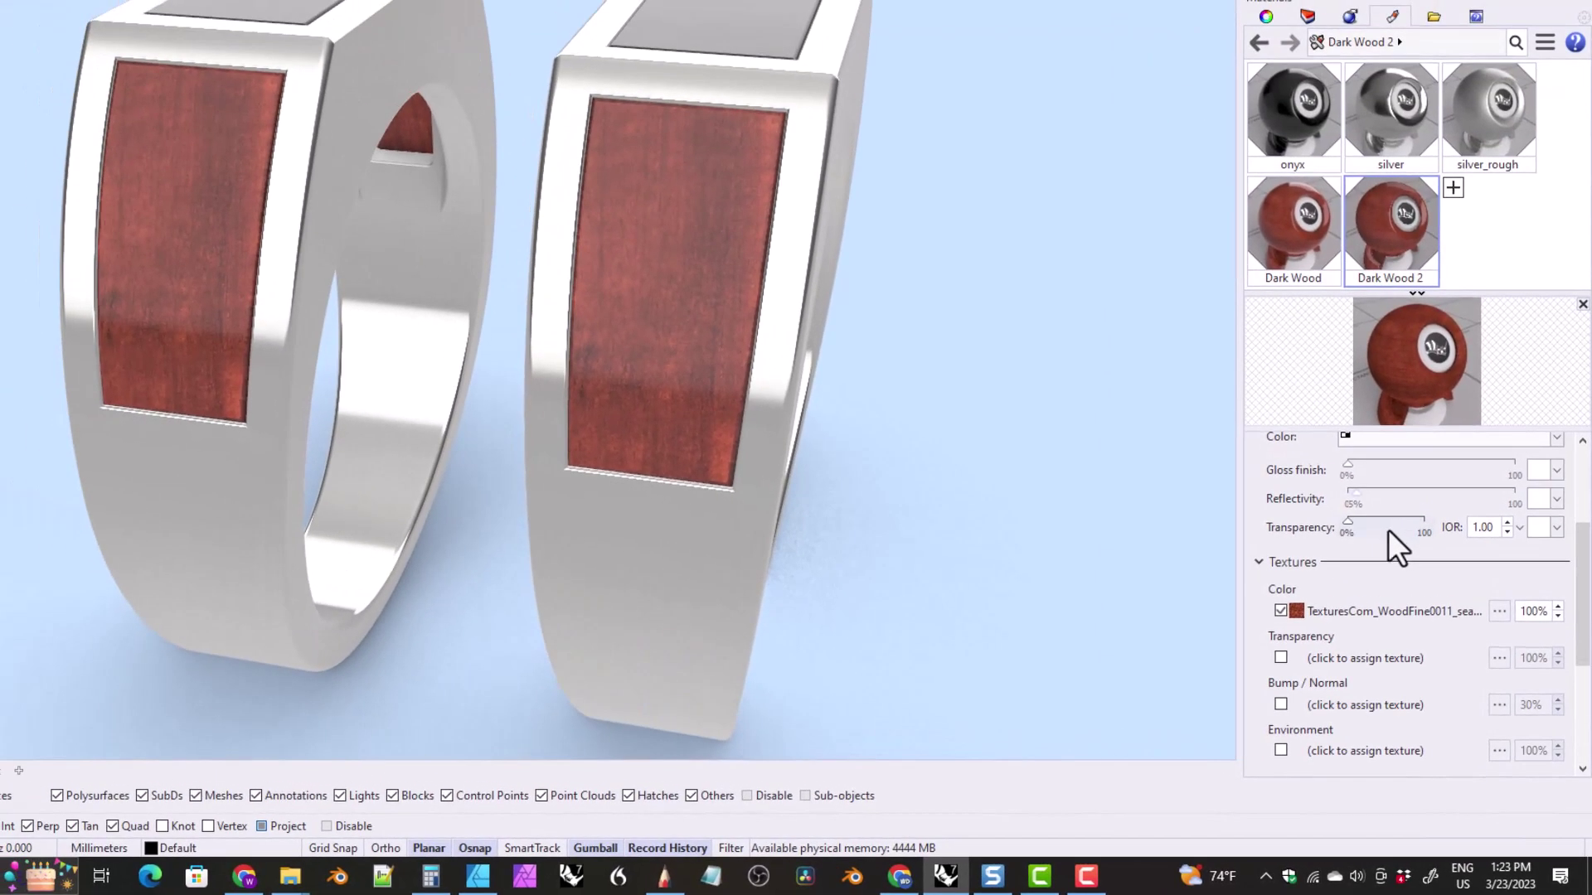
right_click_drag(464, 265, 334, 223)
right_click_drag(635, 386, 605, 415)
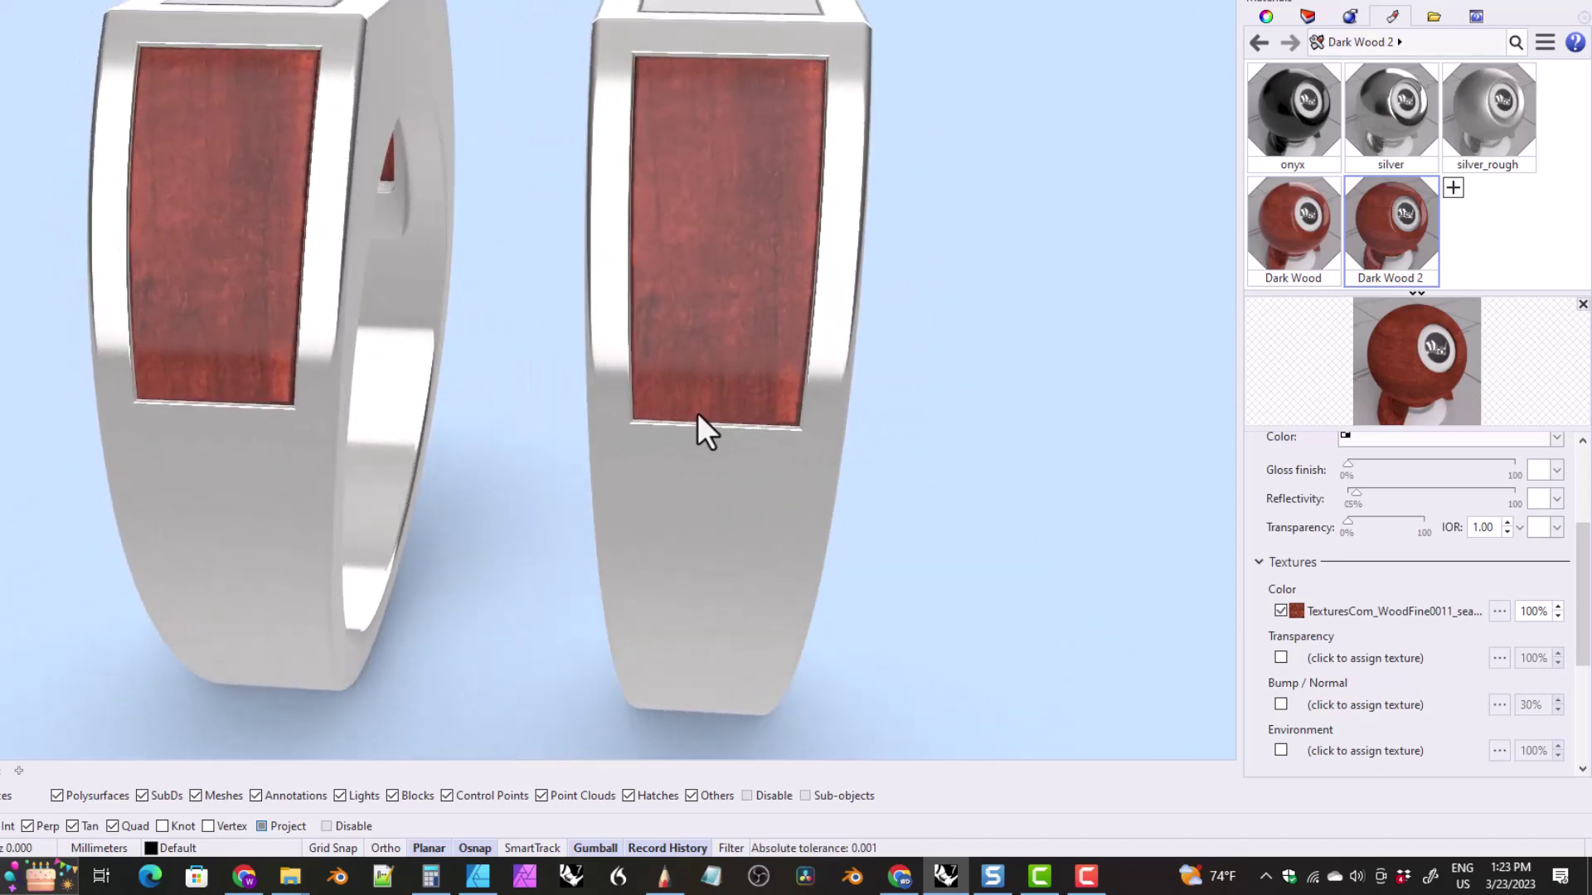
right_click_drag(587, 355, 476, 390)
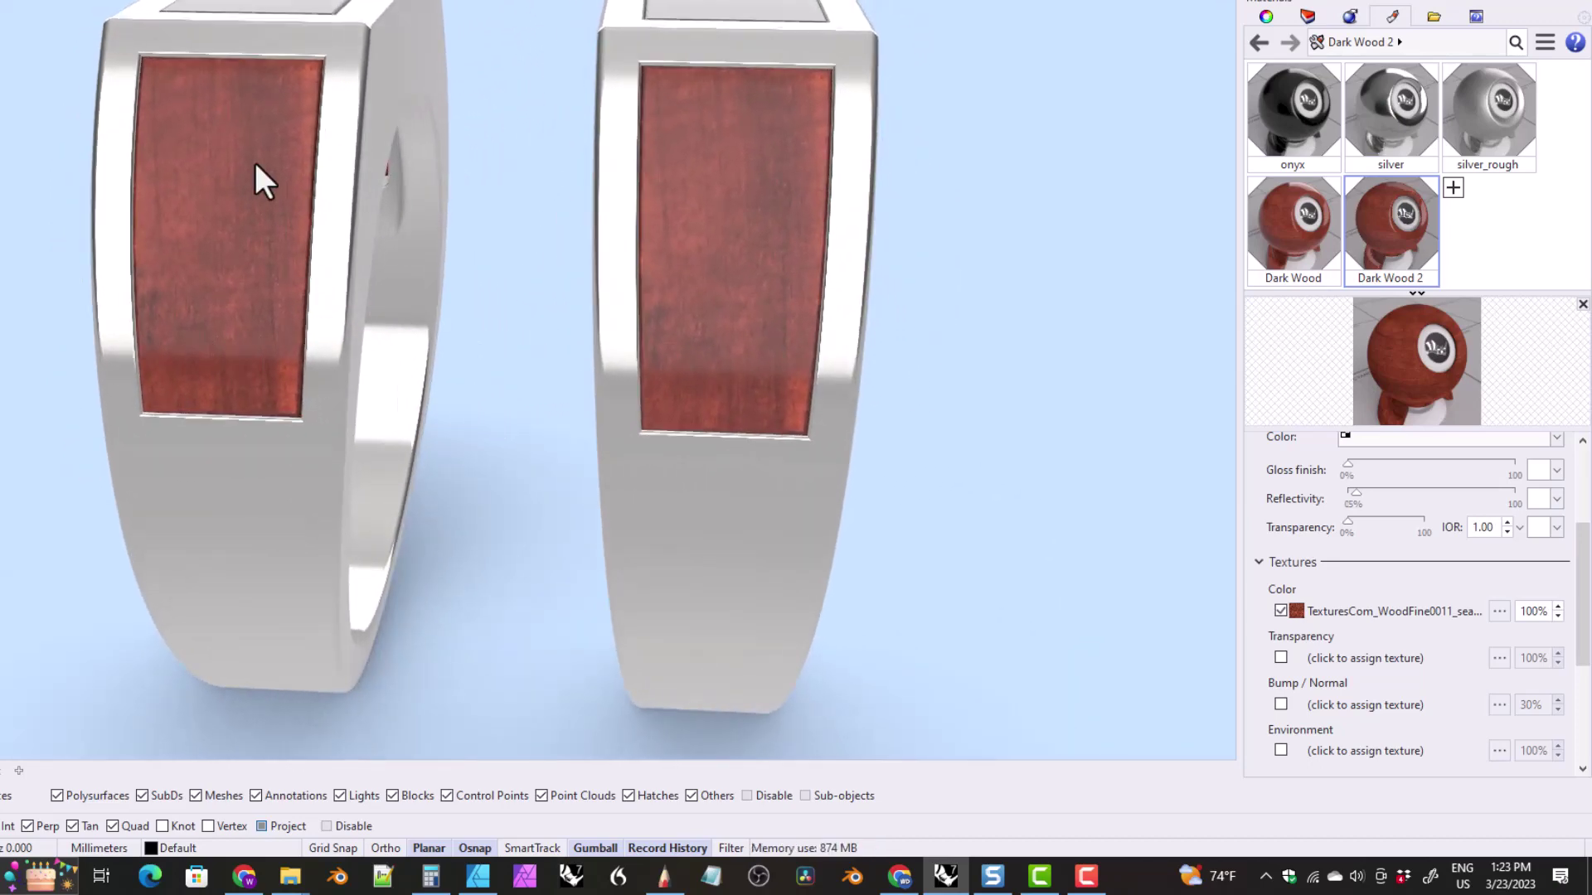
right_click_drag(798, 457, 701, 395)
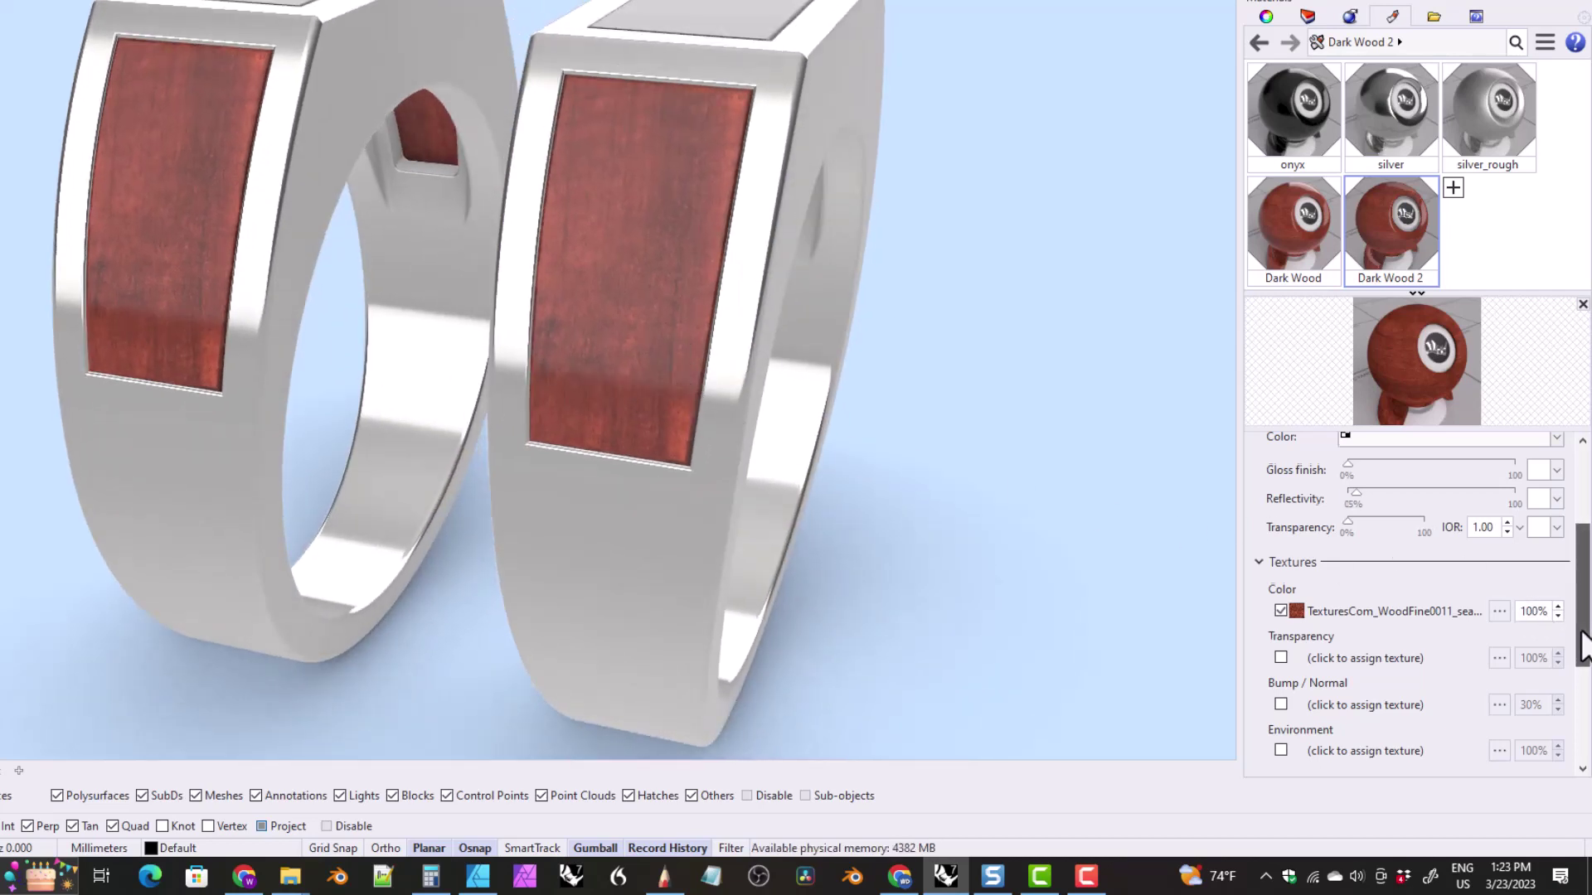
Step: Enable Fresnel reflectivity for Dark Wood 2, raise its reflectivity to 100% and check the inlay from another angle
left_click_drag(1581, 639, 1581, 732)
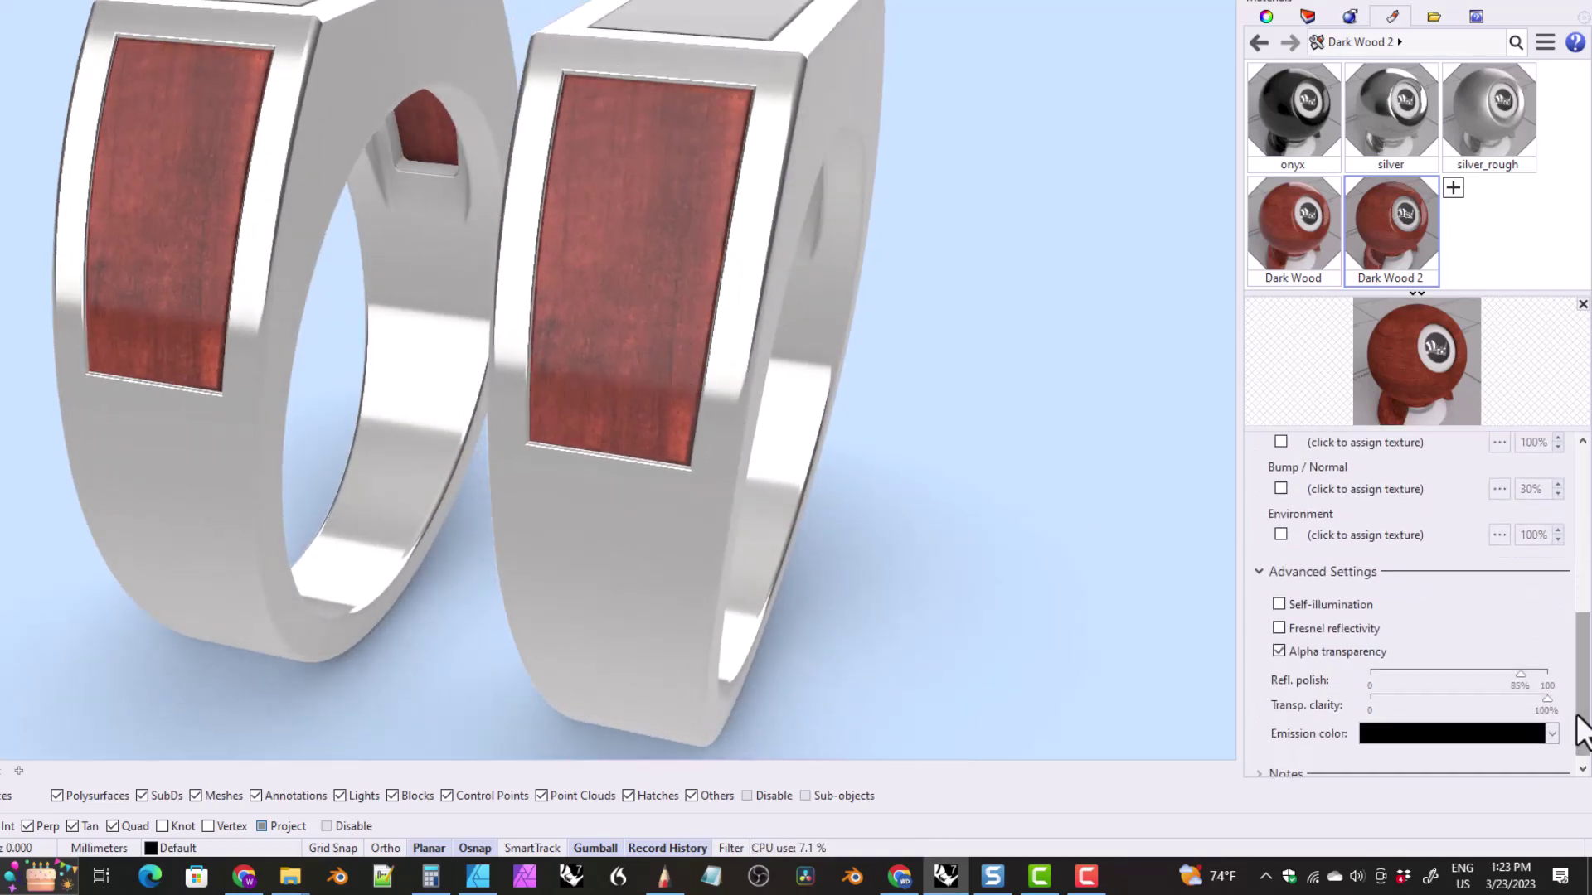
left_click(1278, 628)
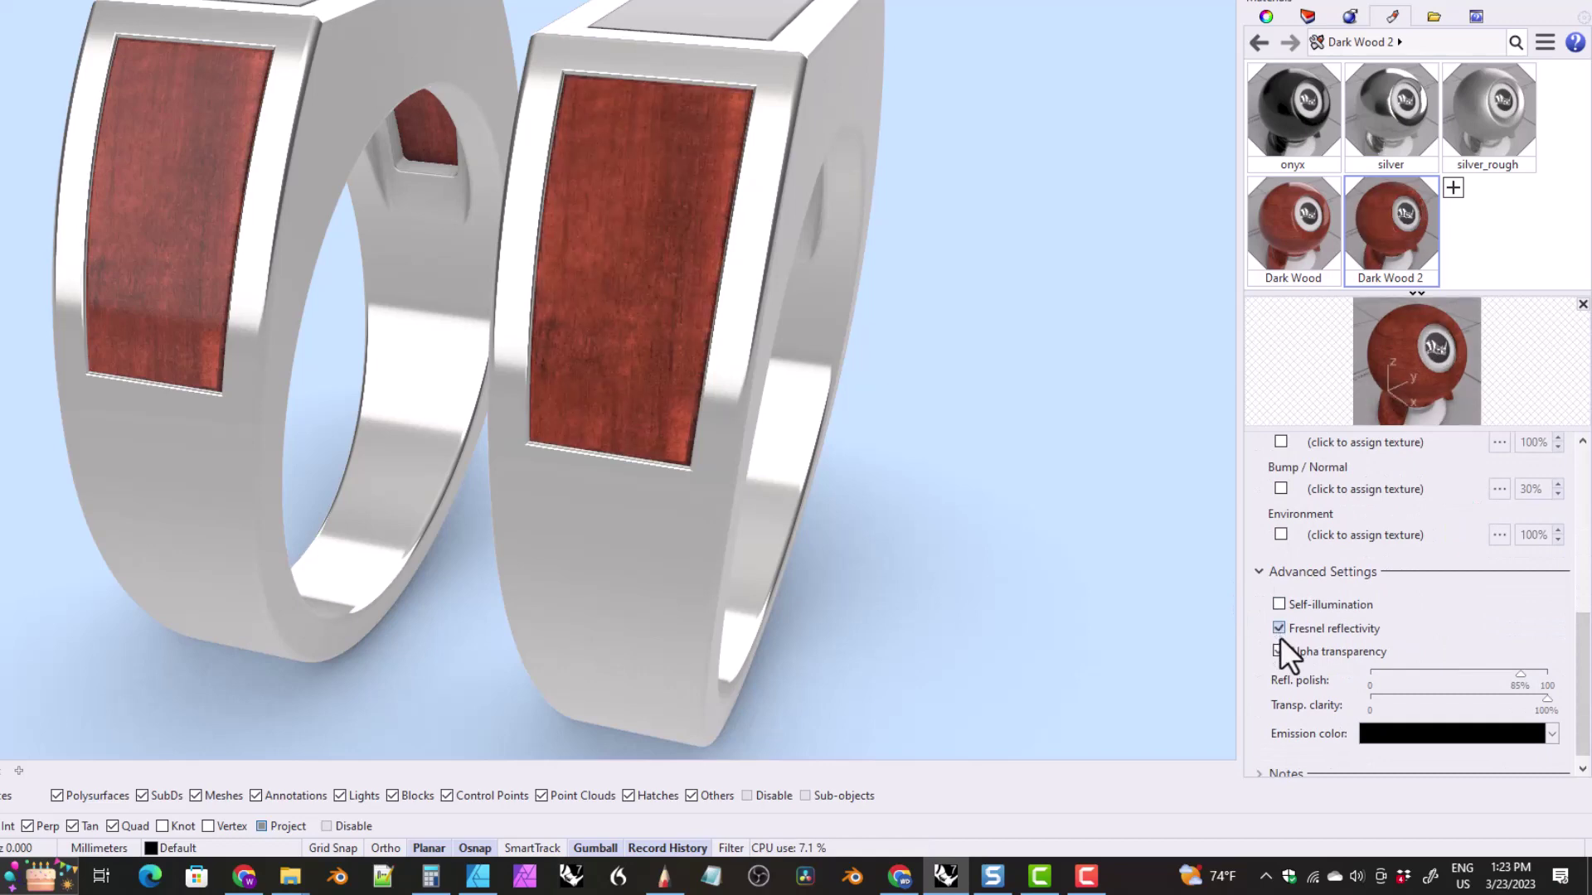
left_click(1279, 652)
left_click_drag(1578, 661, 1581, 564)
left_click_drag(1357, 552, 1530, 556)
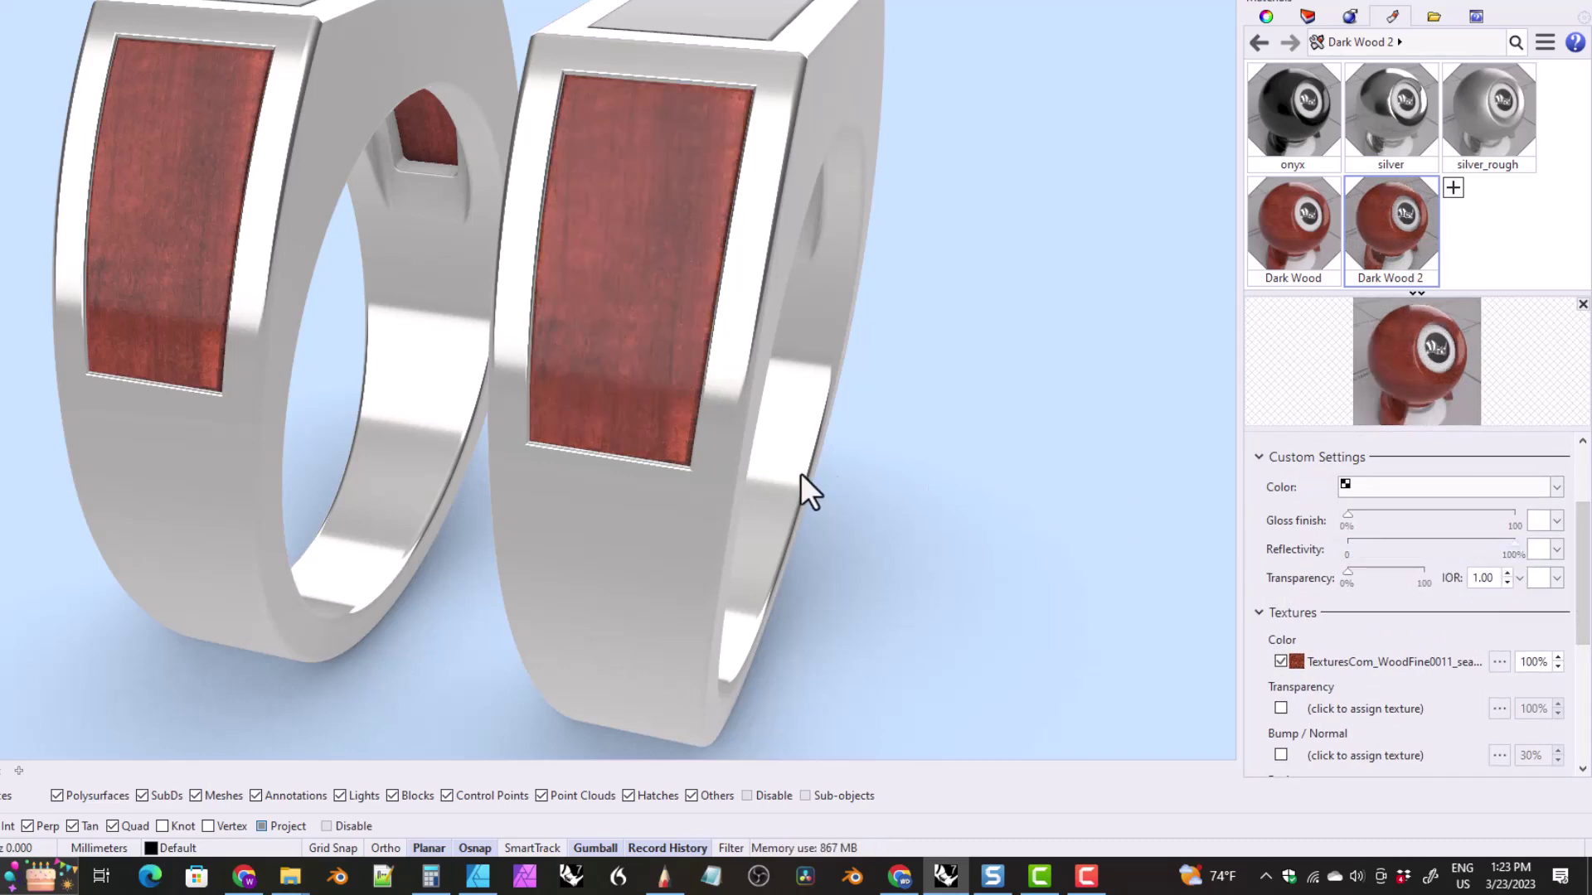
mouse_move(803, 477)
right_mouse_down()
mouse_move(928, 461)
mouse_move(829, 469)
right_mouse_up()
Step: Set the reflectivity of Dark Wood 2 to 90%, review its advanced settings and compare both rings
left_click(1501, 553)
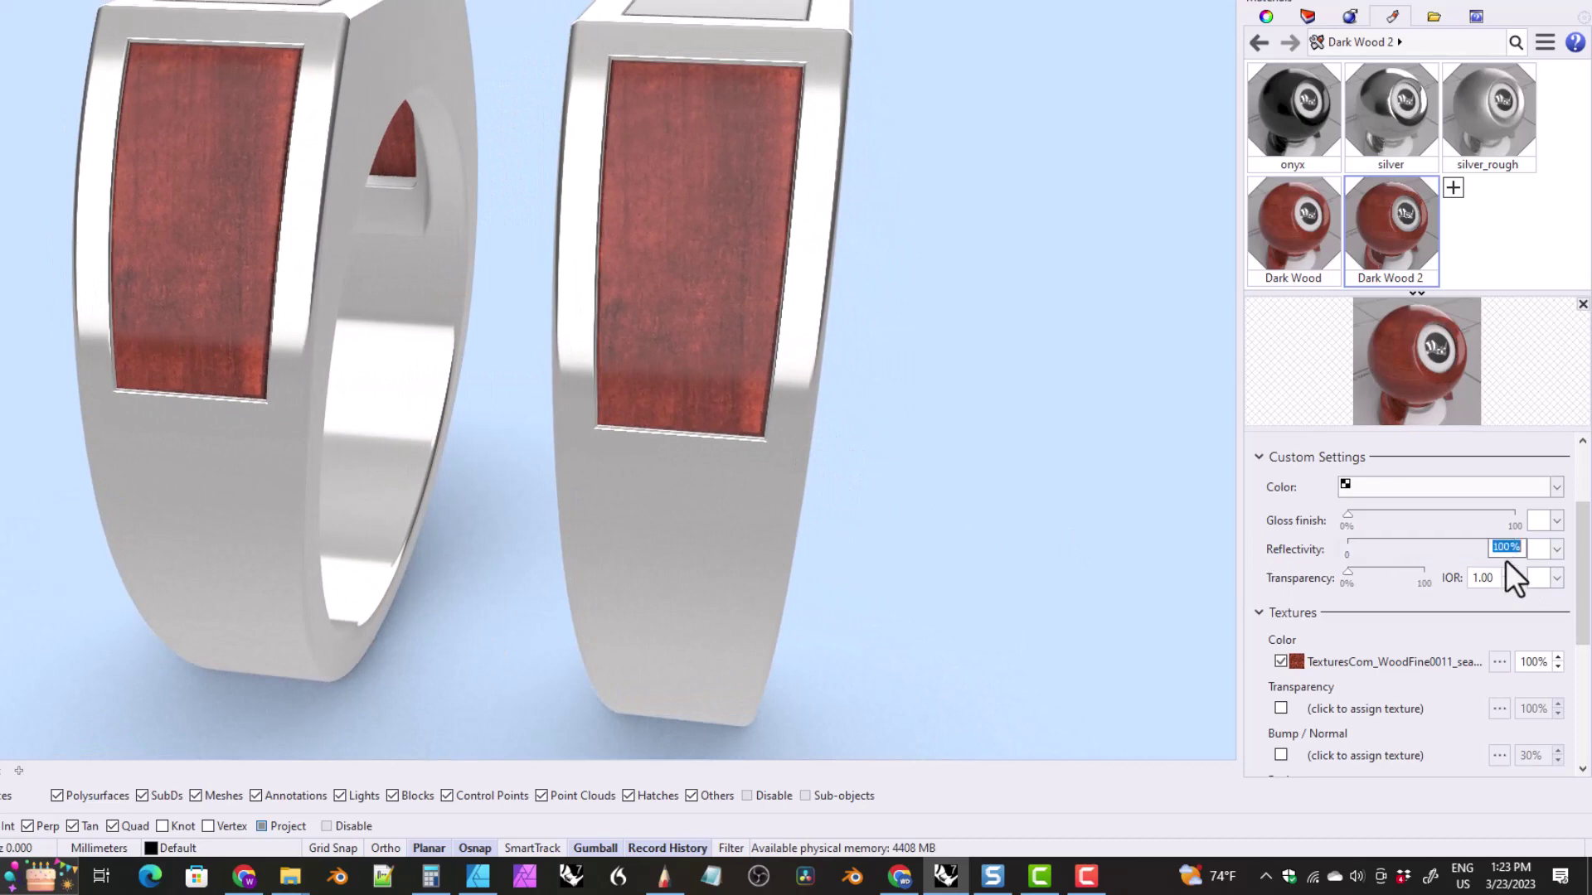
type("90")
key("Return")
right_click_drag(688, 383, 766, 449)
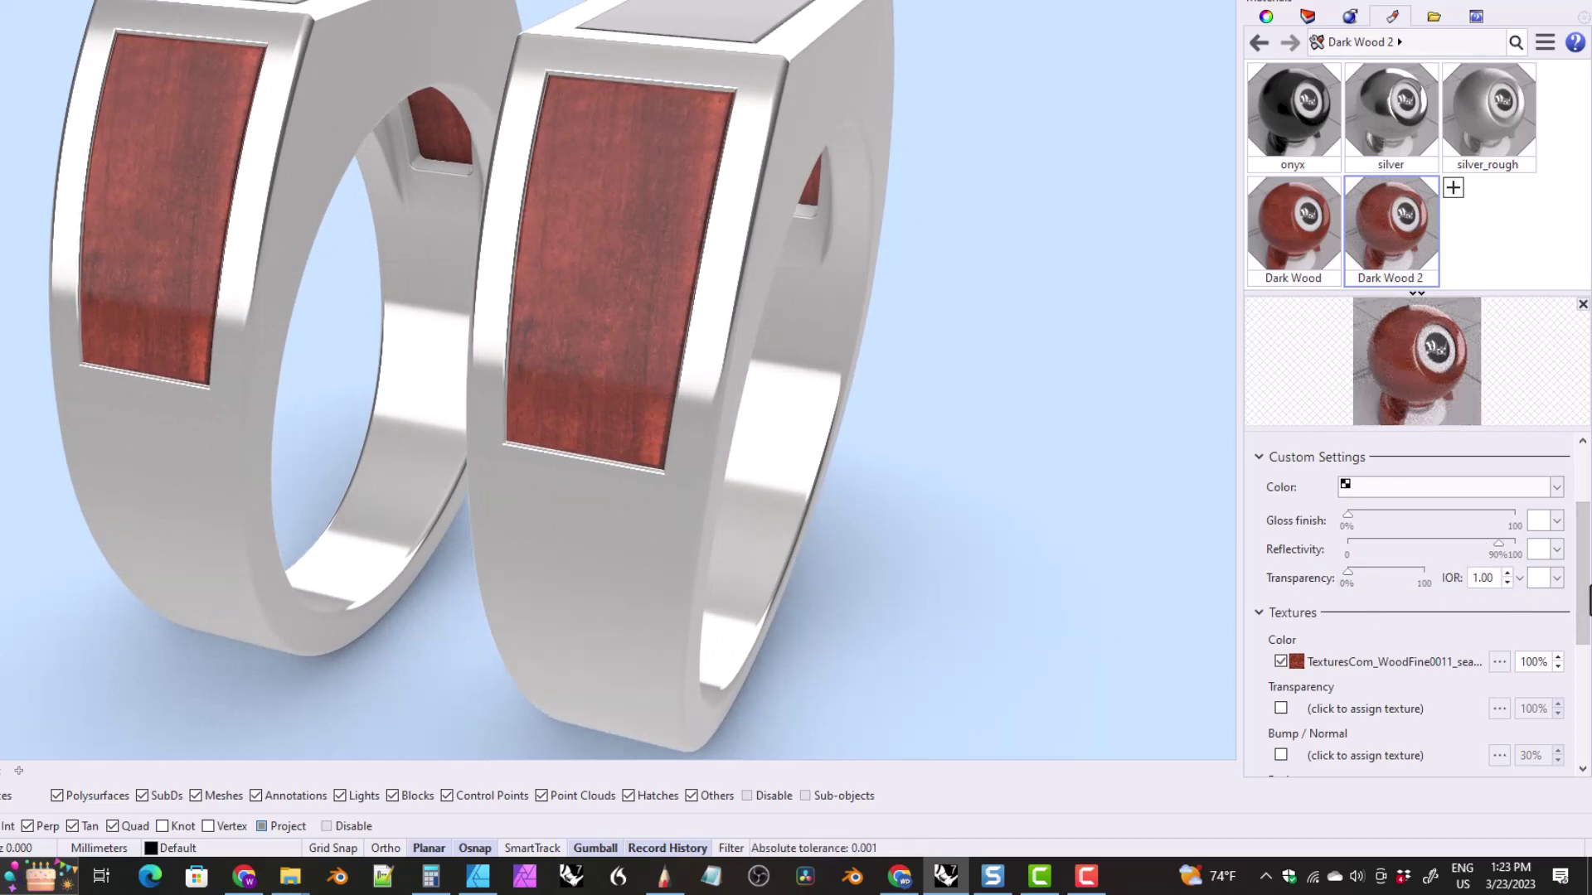
left_click_drag(1585, 618, 1586, 729)
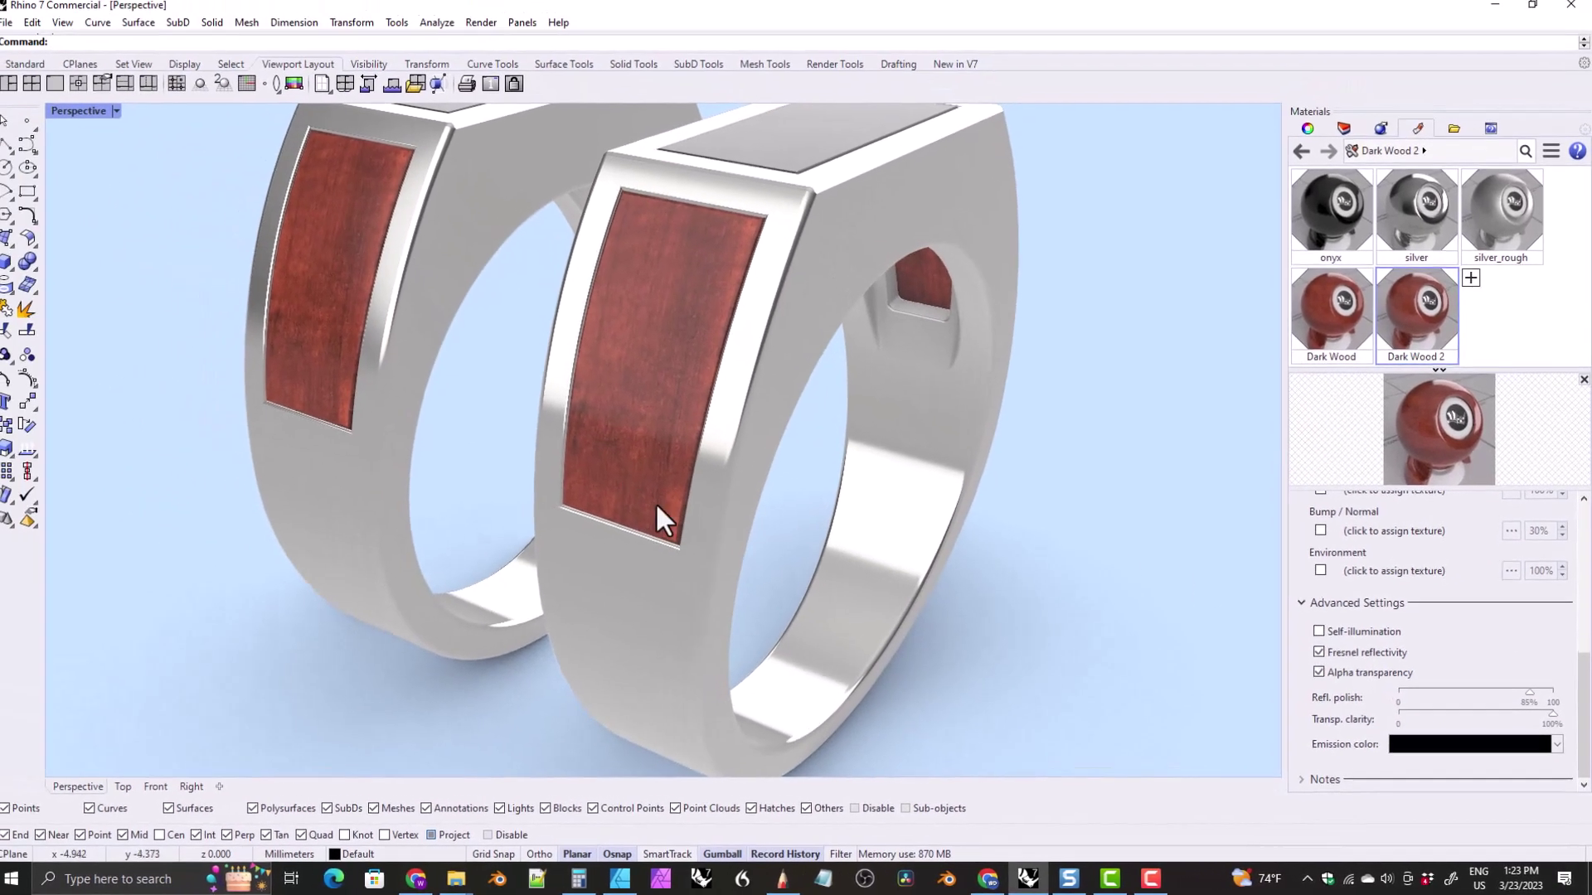
mouse_move(655, 501)
right_mouse_down()
mouse_move(635, 465)
mouse_move(629, 501)
mouse_move(693, 595)
mouse_move(663, 496)
mouse_move(661, 514)
right_mouse_up()
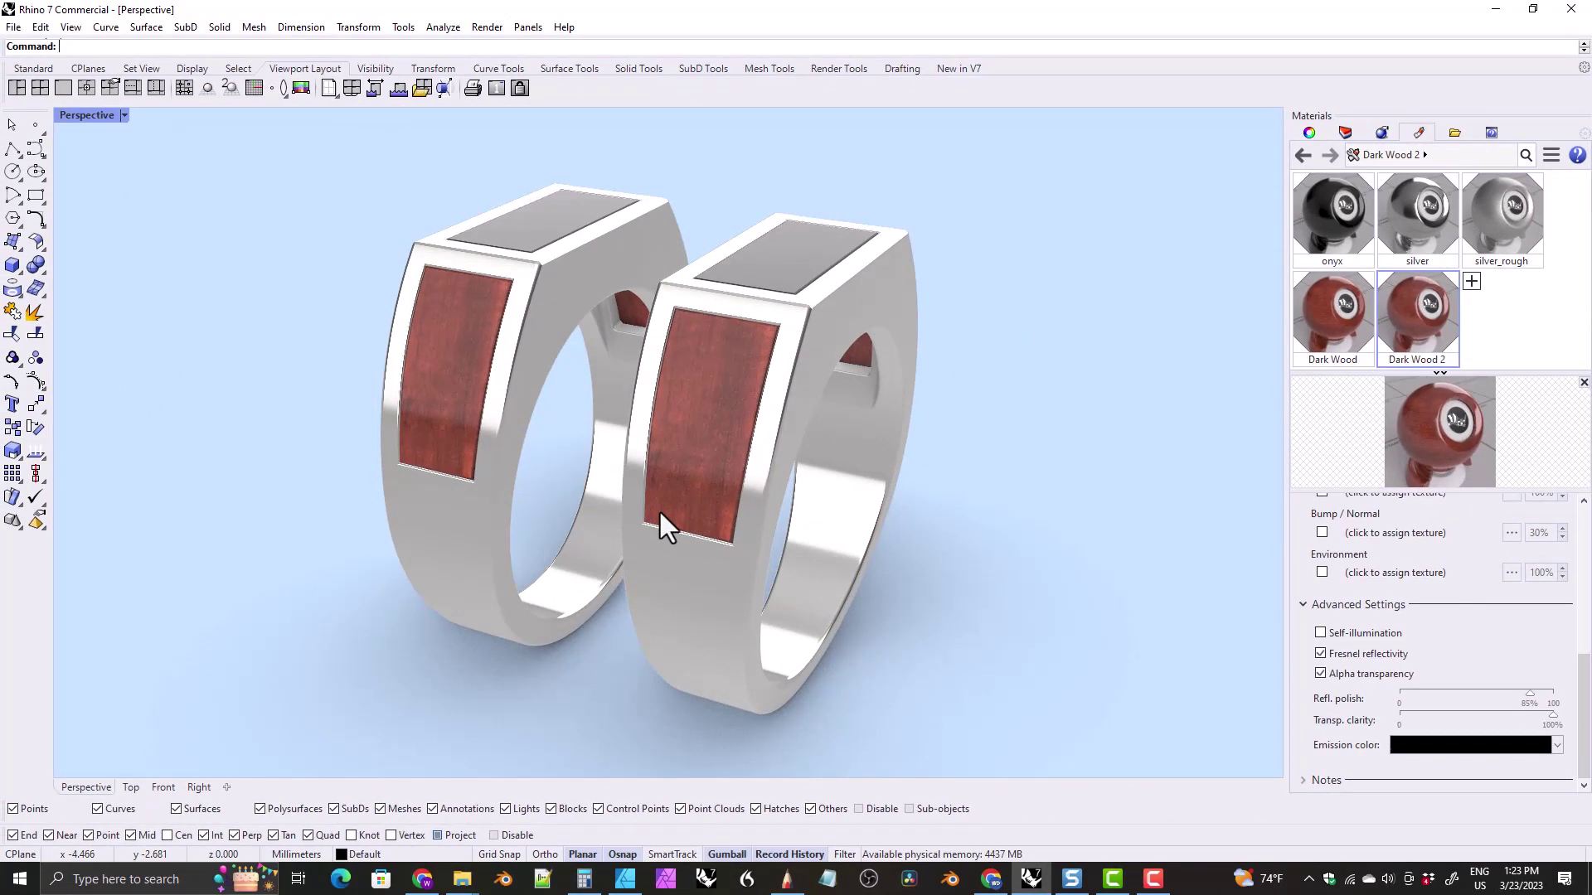